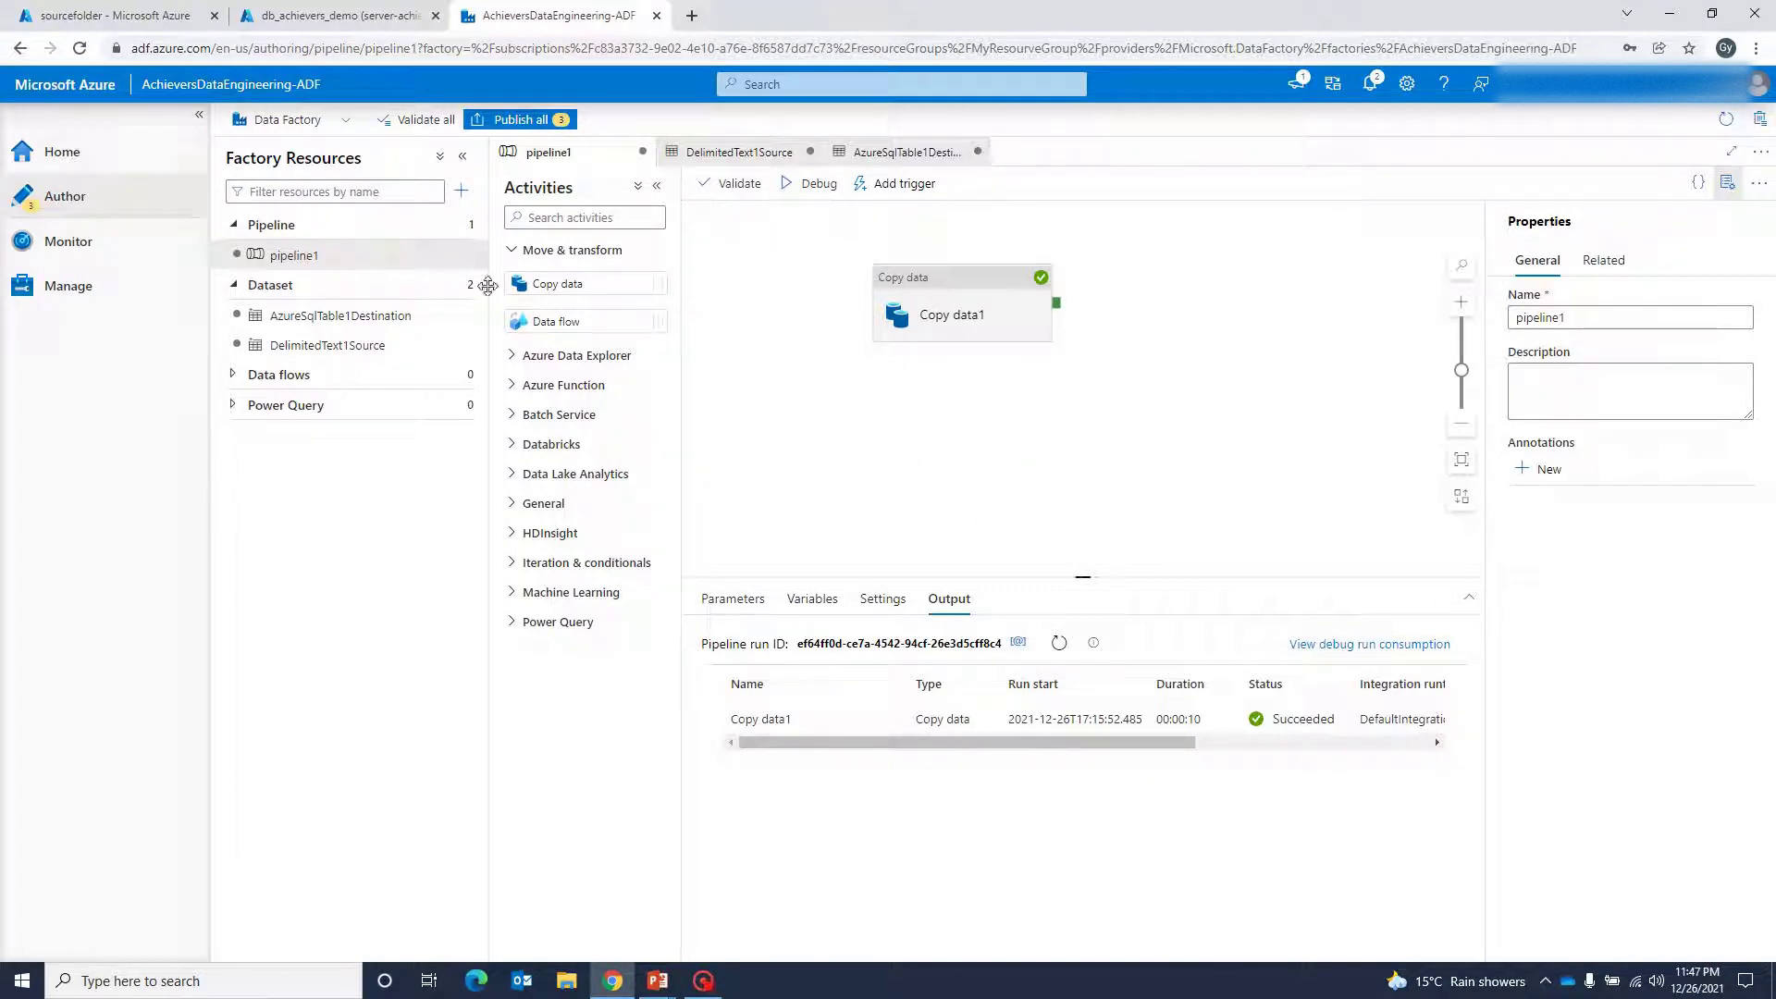
Select the Copy data1 activity on the canvas and review its source and sink dataset settings
left_click(956, 282)
left_click_drag(956, 277, 951, 303)
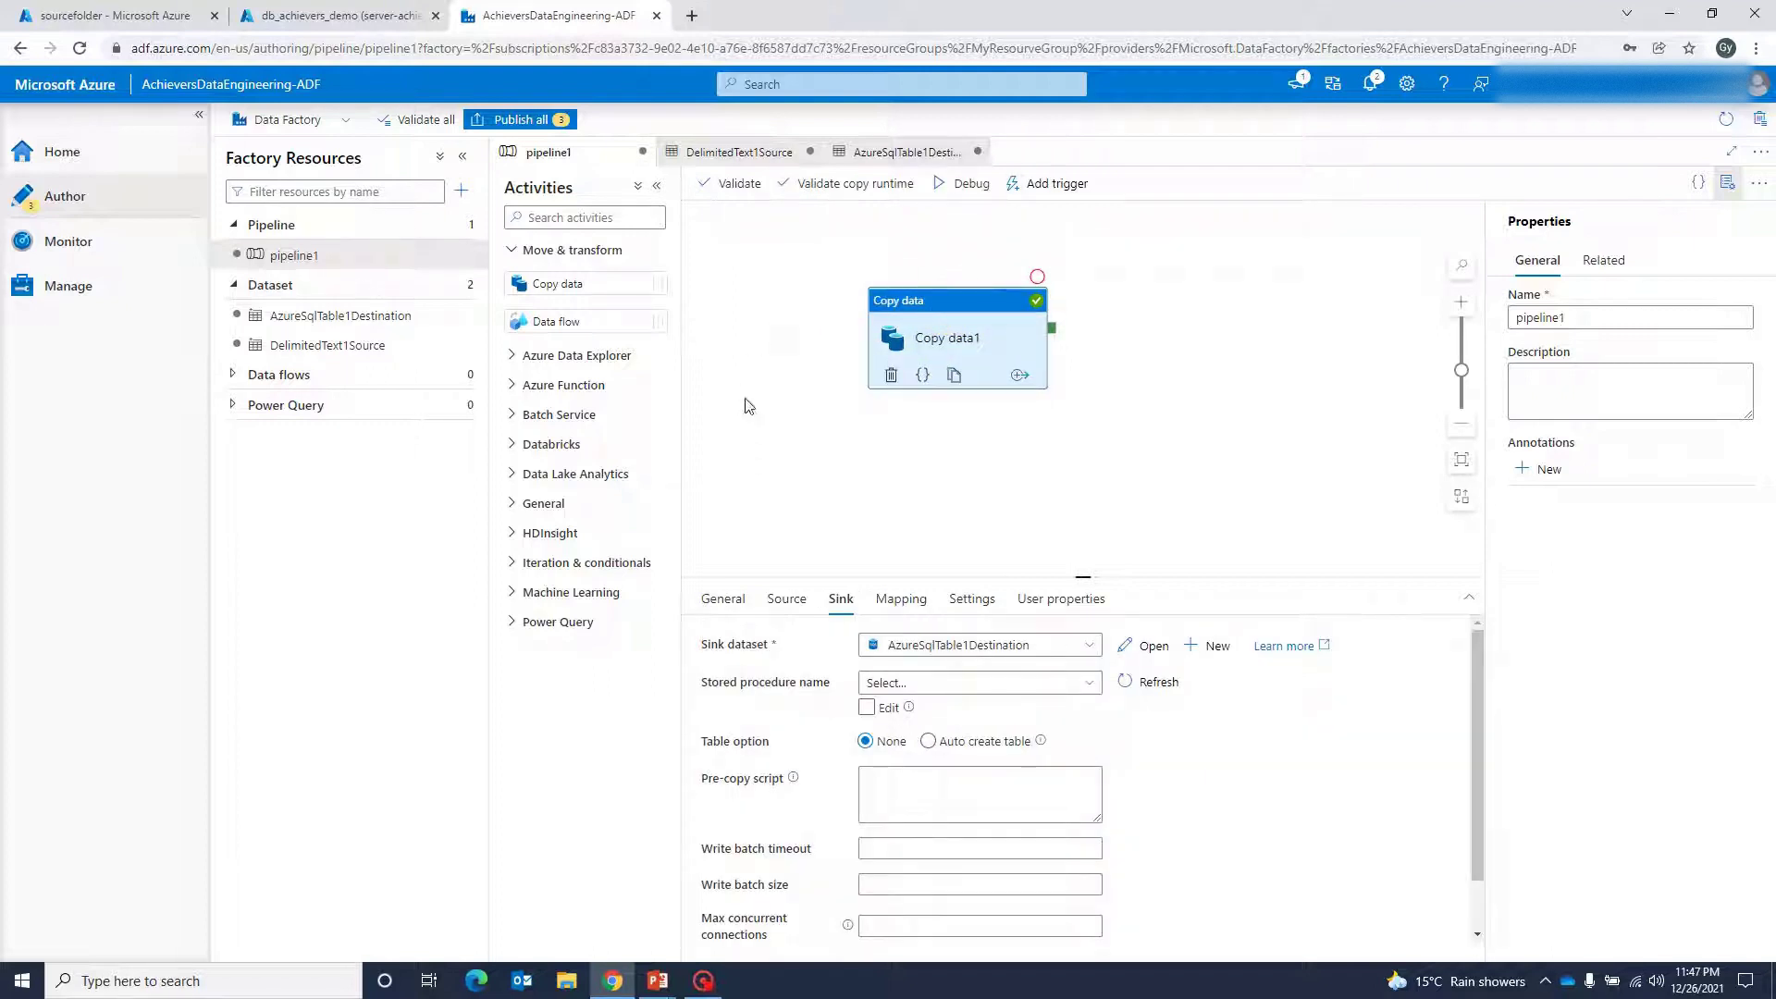
left_click(787, 598)
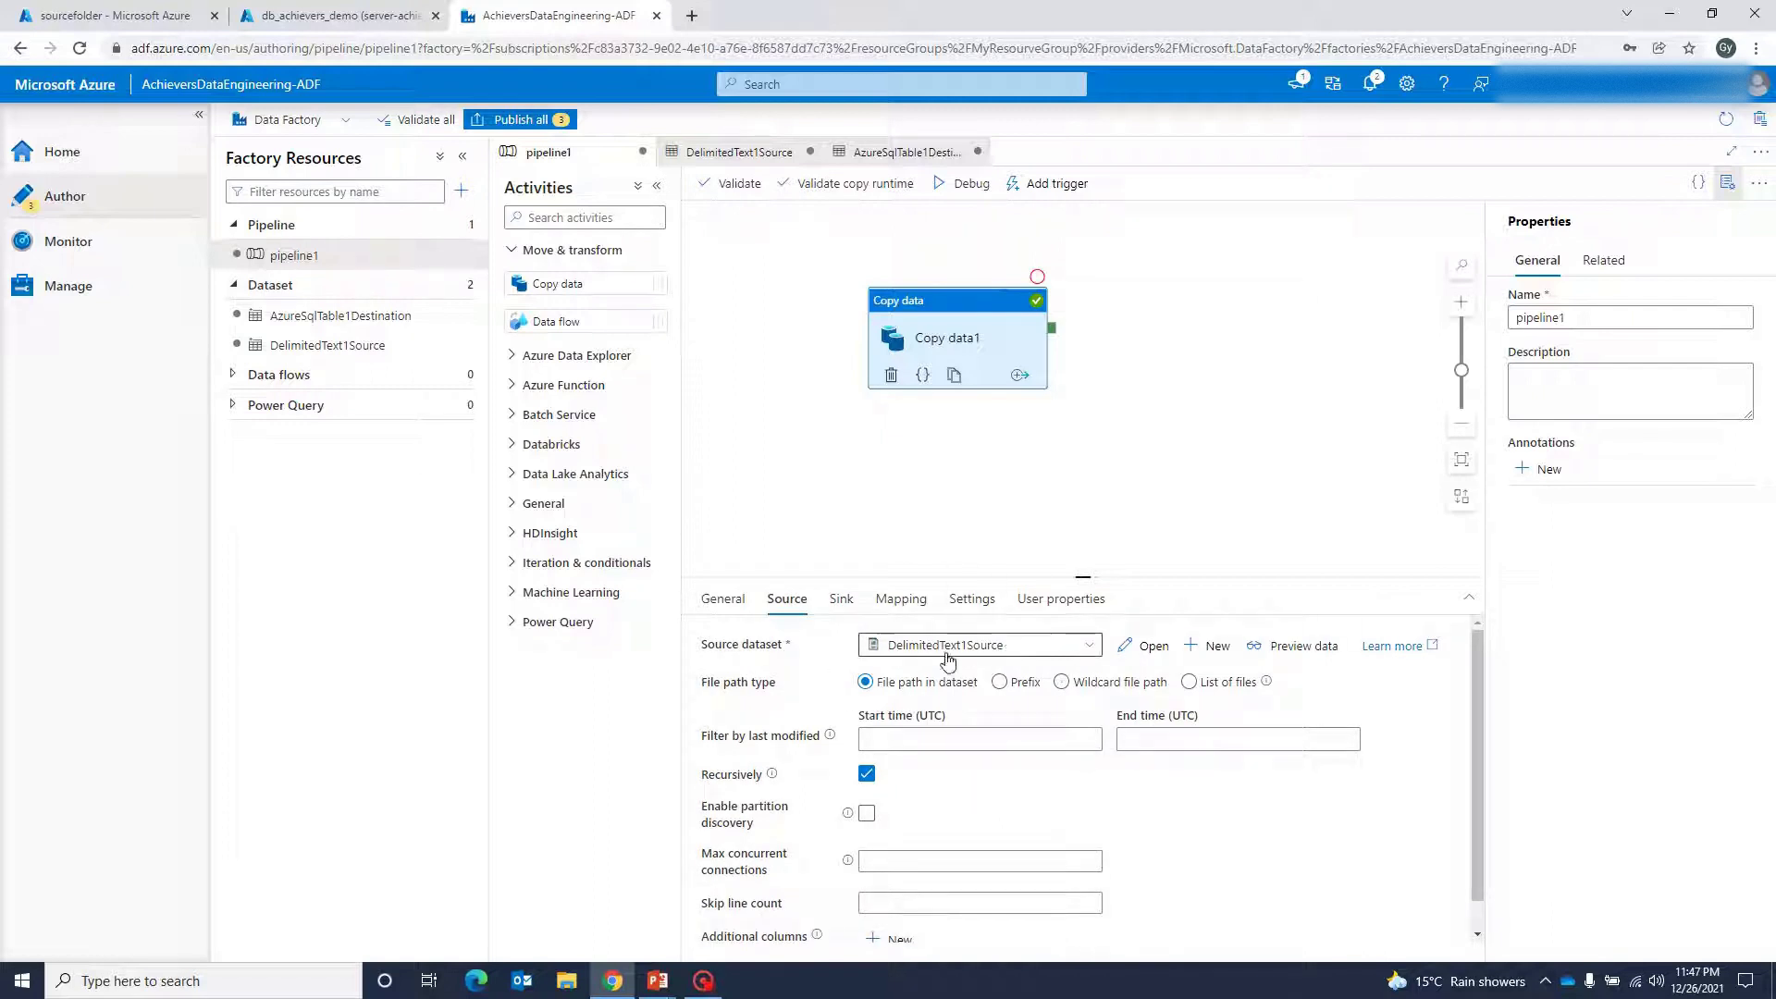
left_click(842, 599)
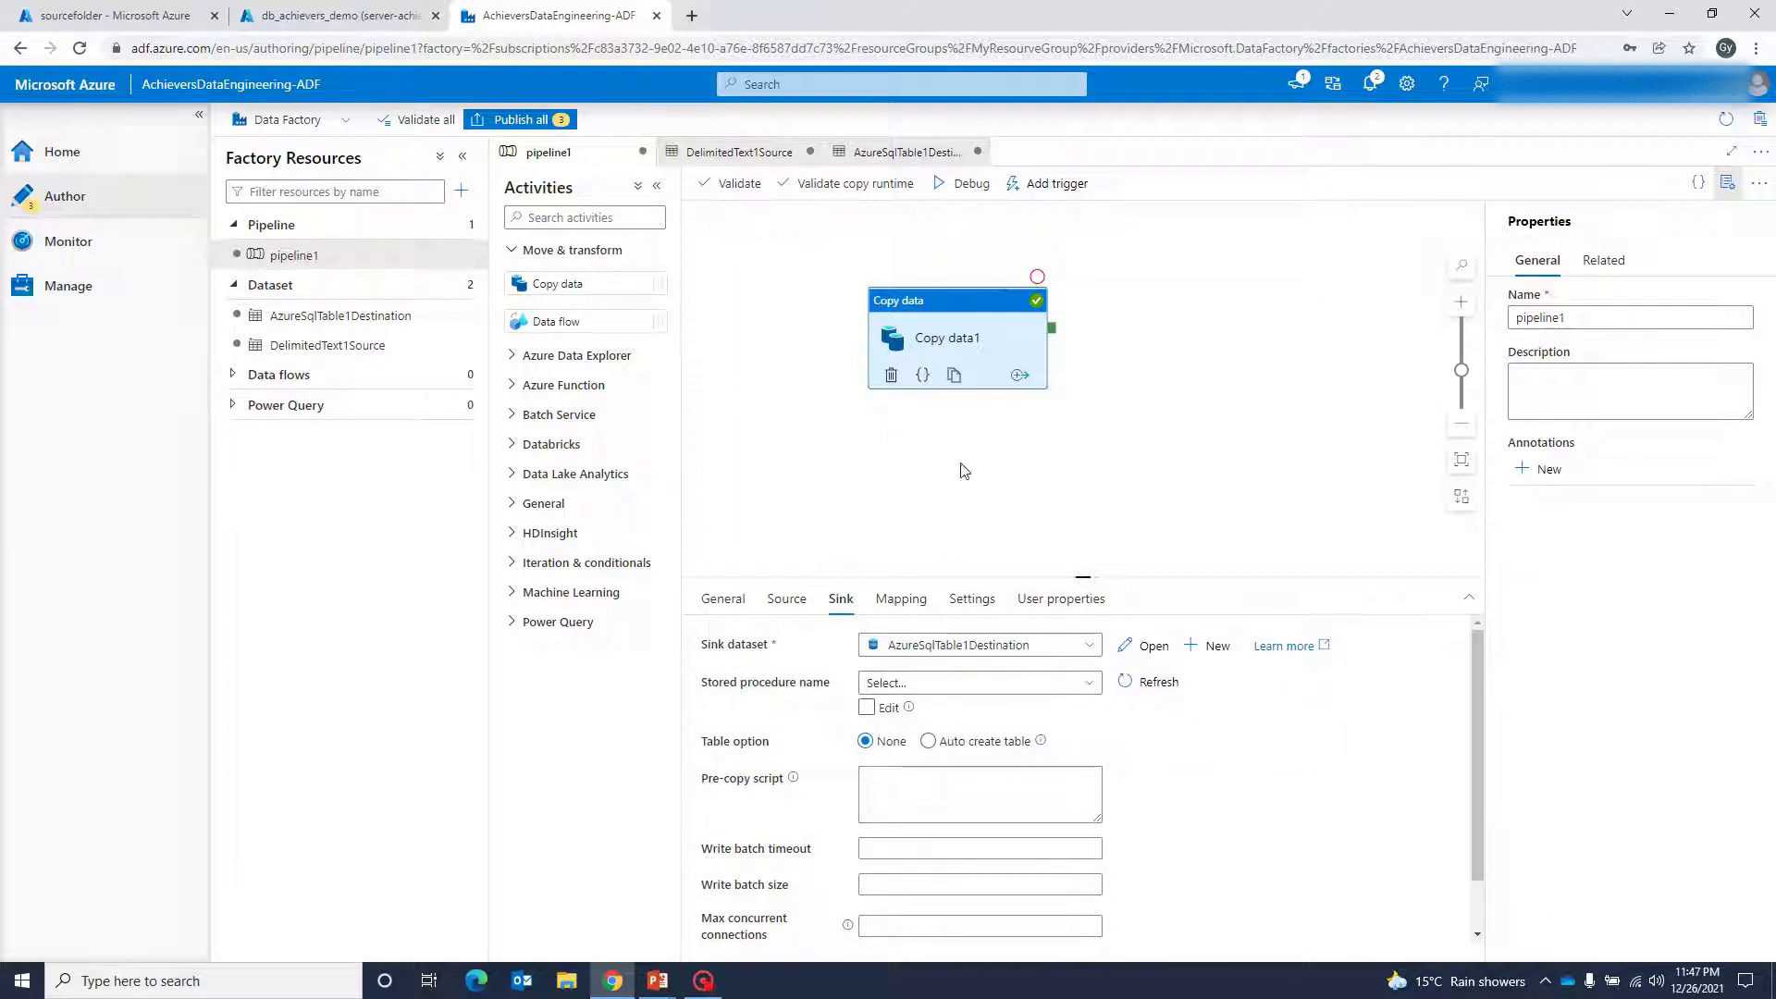
Start a new trigger for pipeline1 with the type Schedule
left_click(1057, 183)
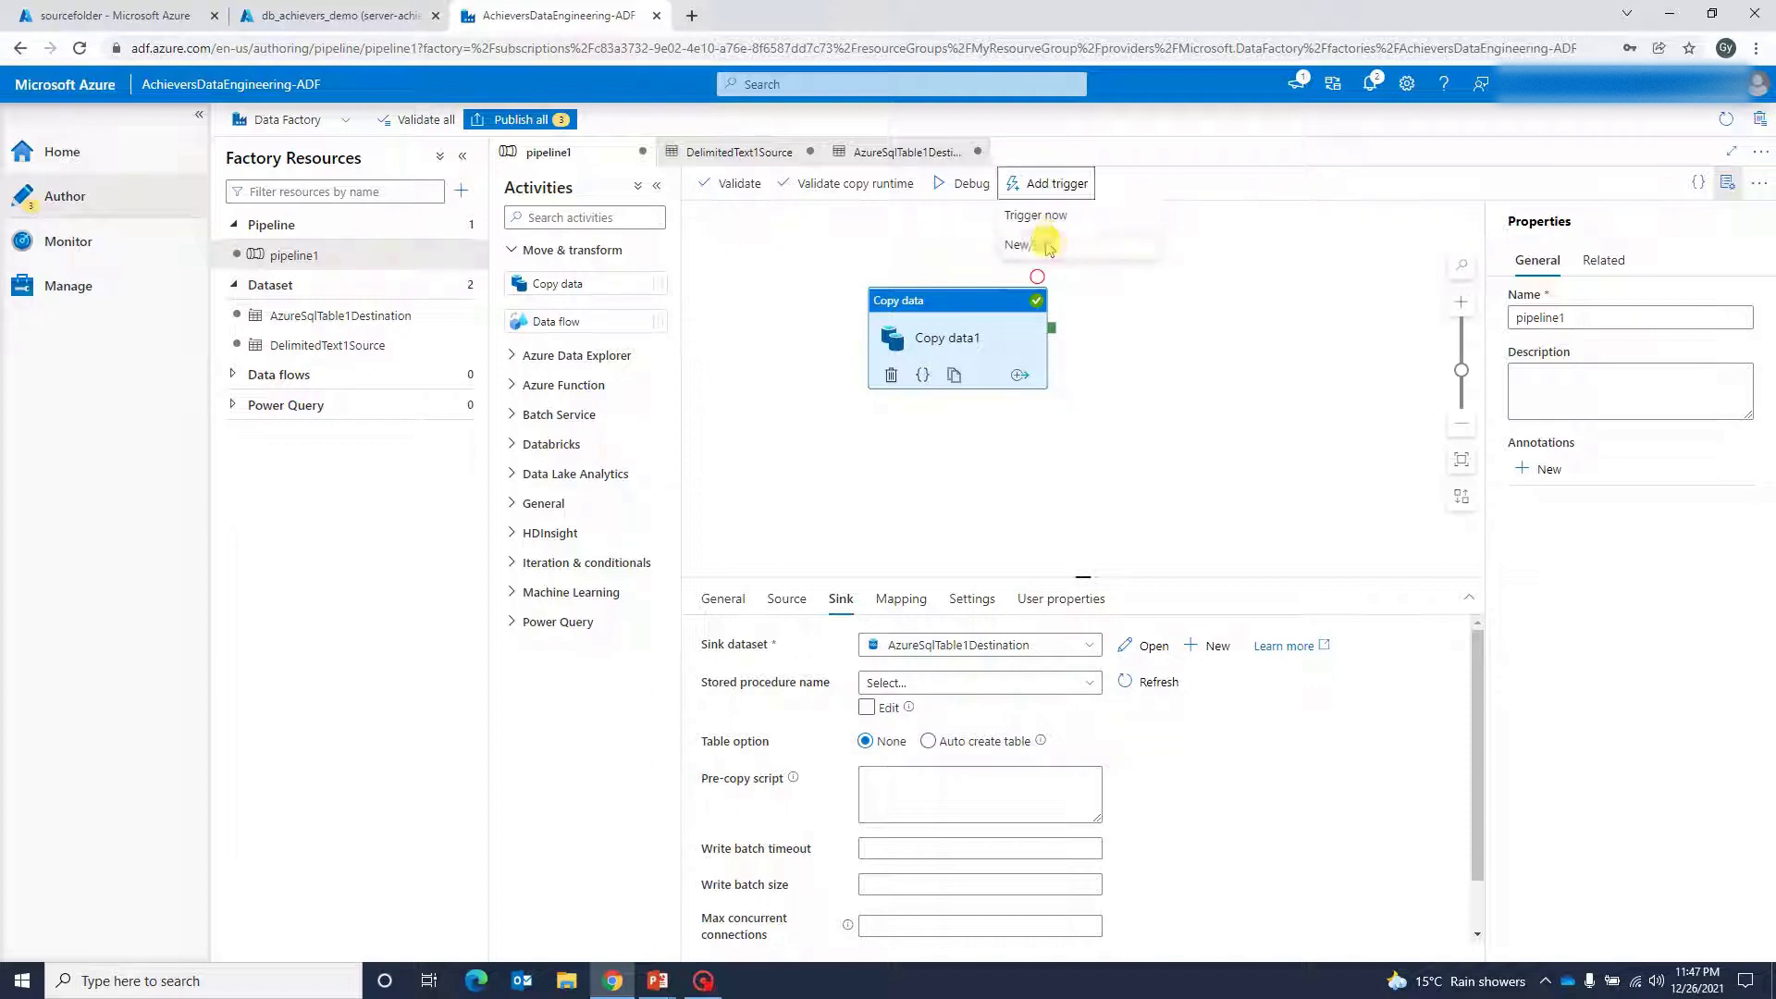
left_click(1030, 244)
left_click(1262, 163)
left_click(1252, 229)
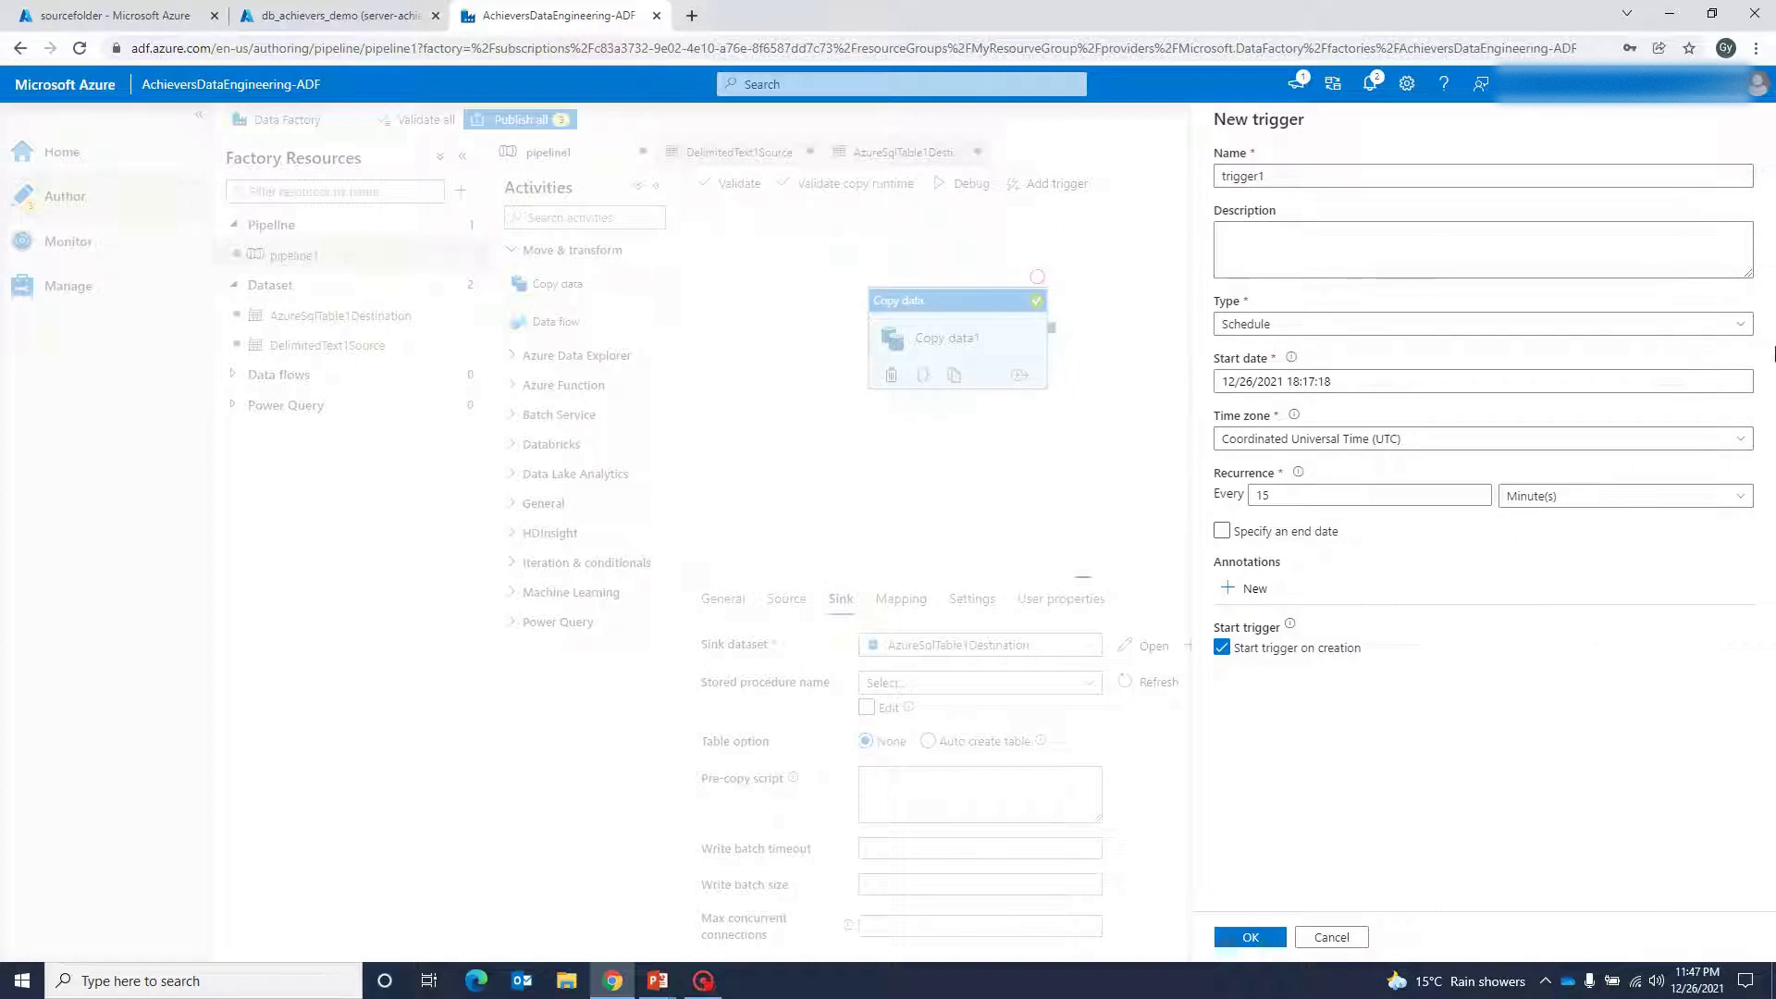
left_click(1738, 334)
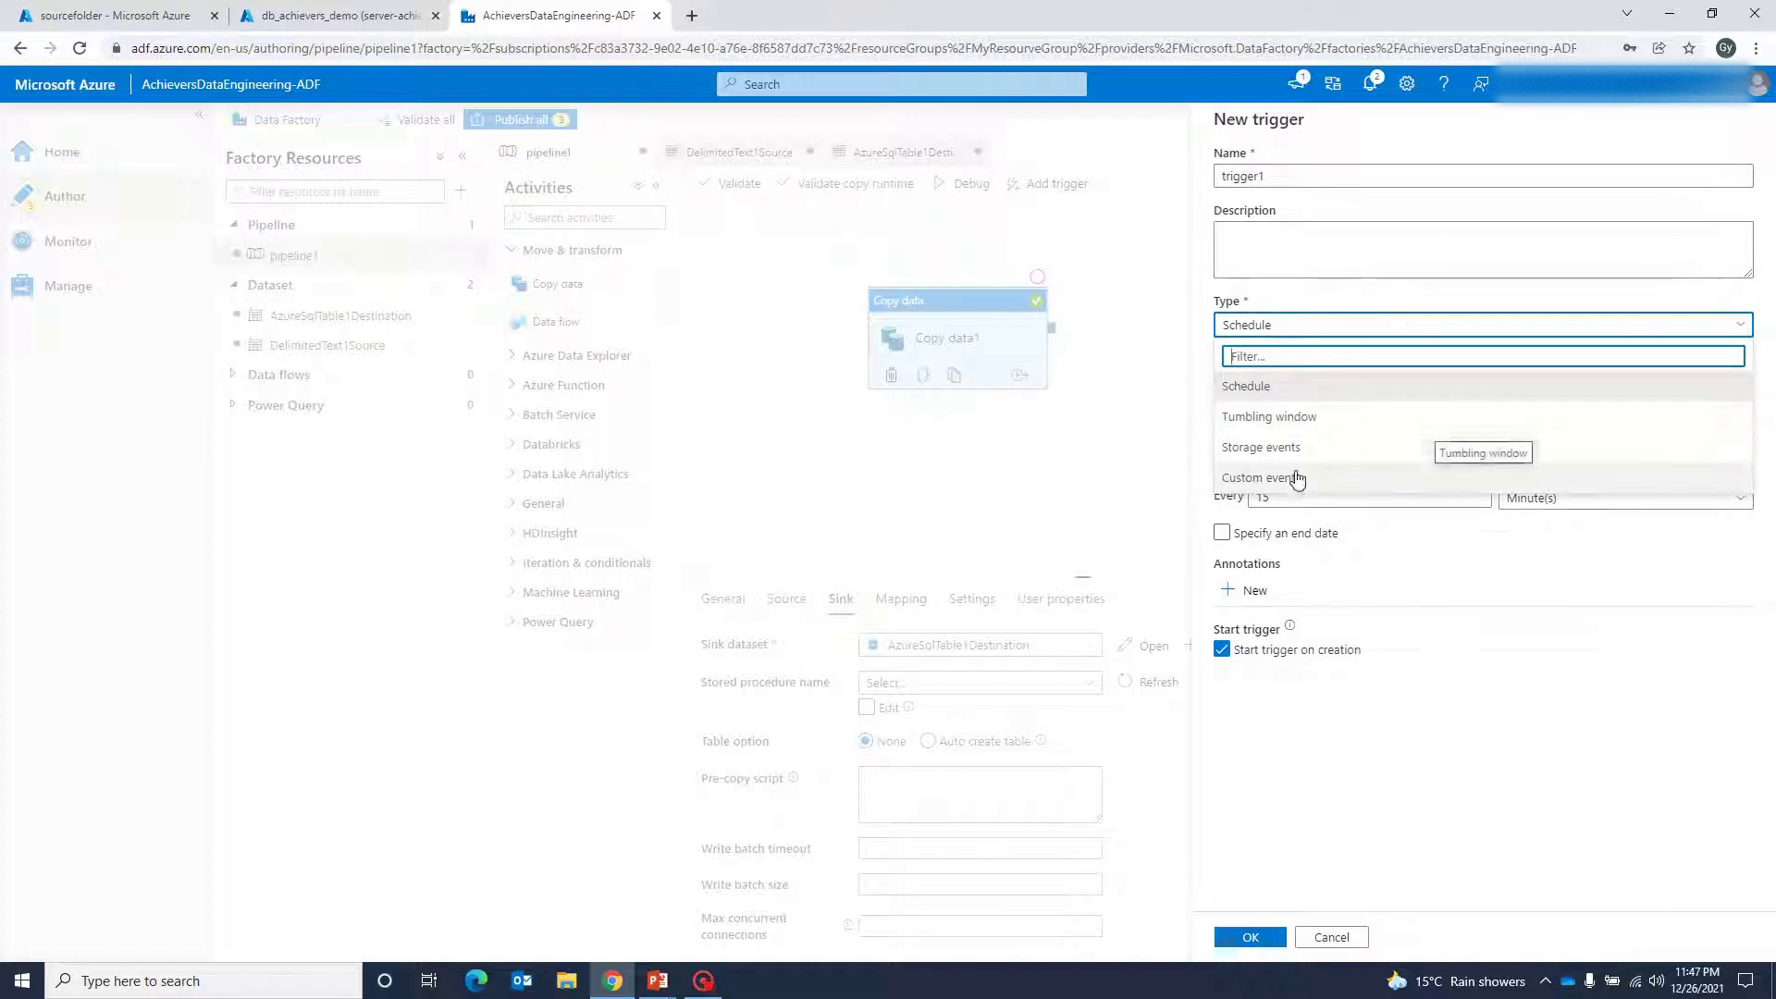
left_click(1302, 396)
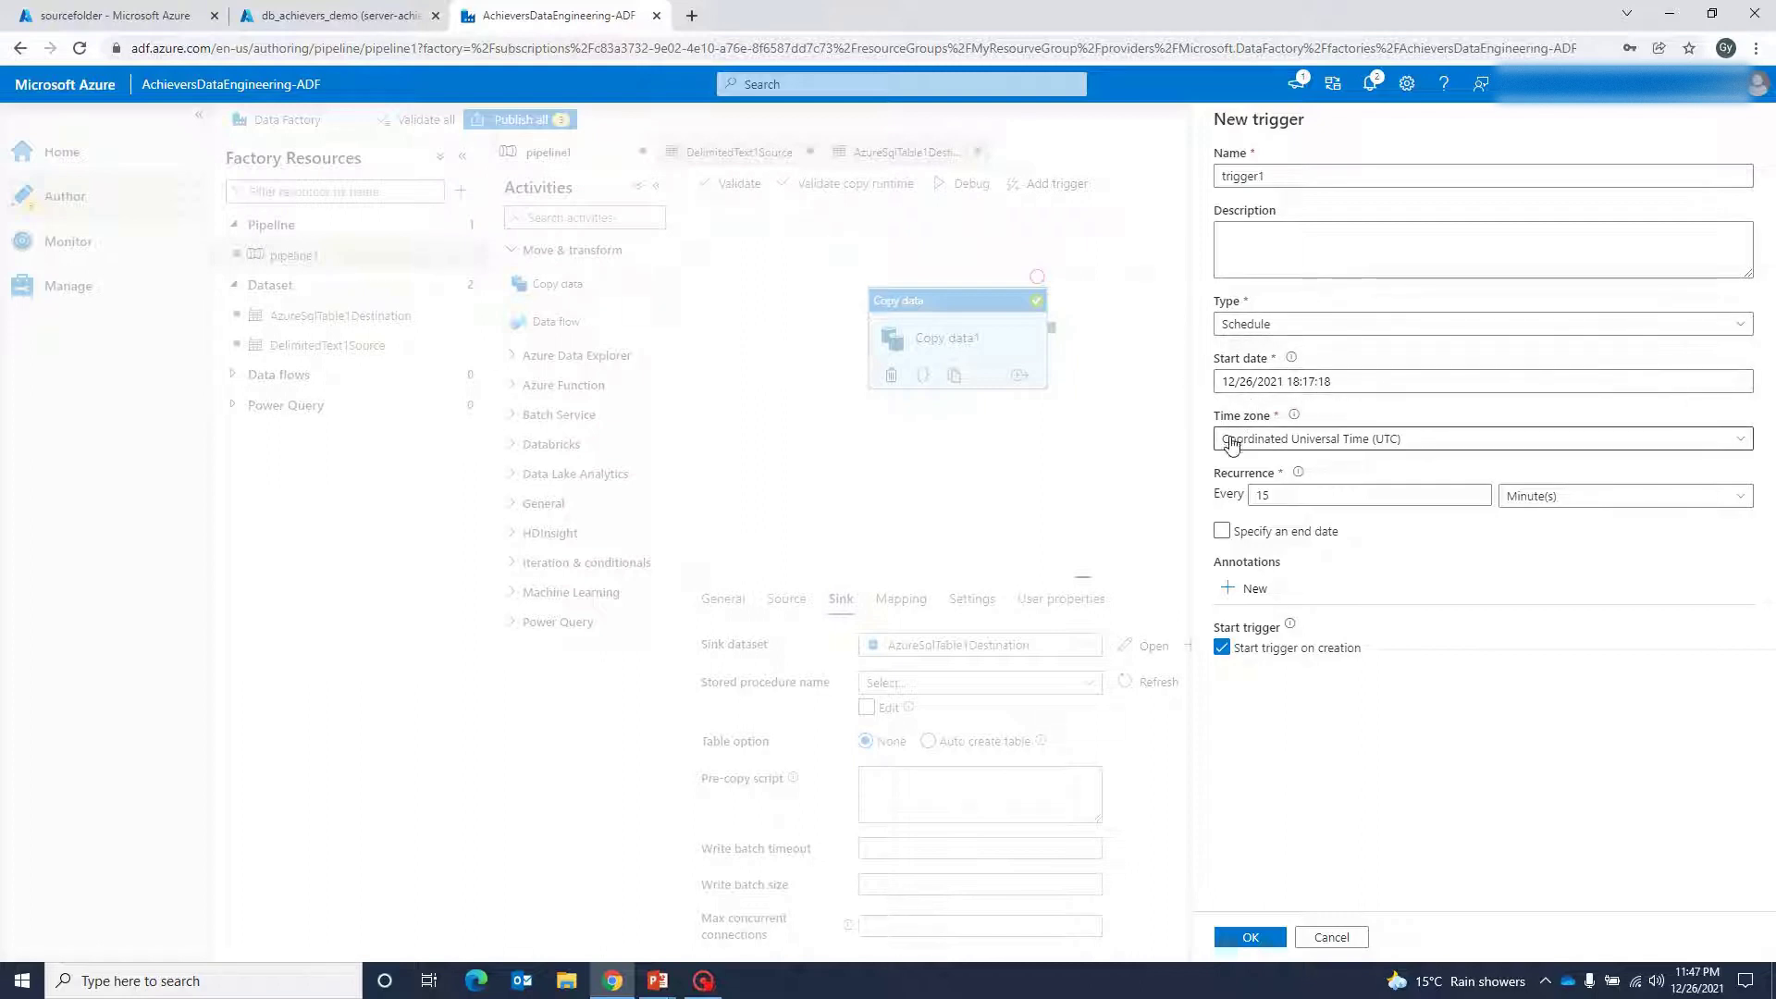
Review the schedule trigger's time zone, recurrence interval, recurrence unit and end date options
left_click(1440, 439)
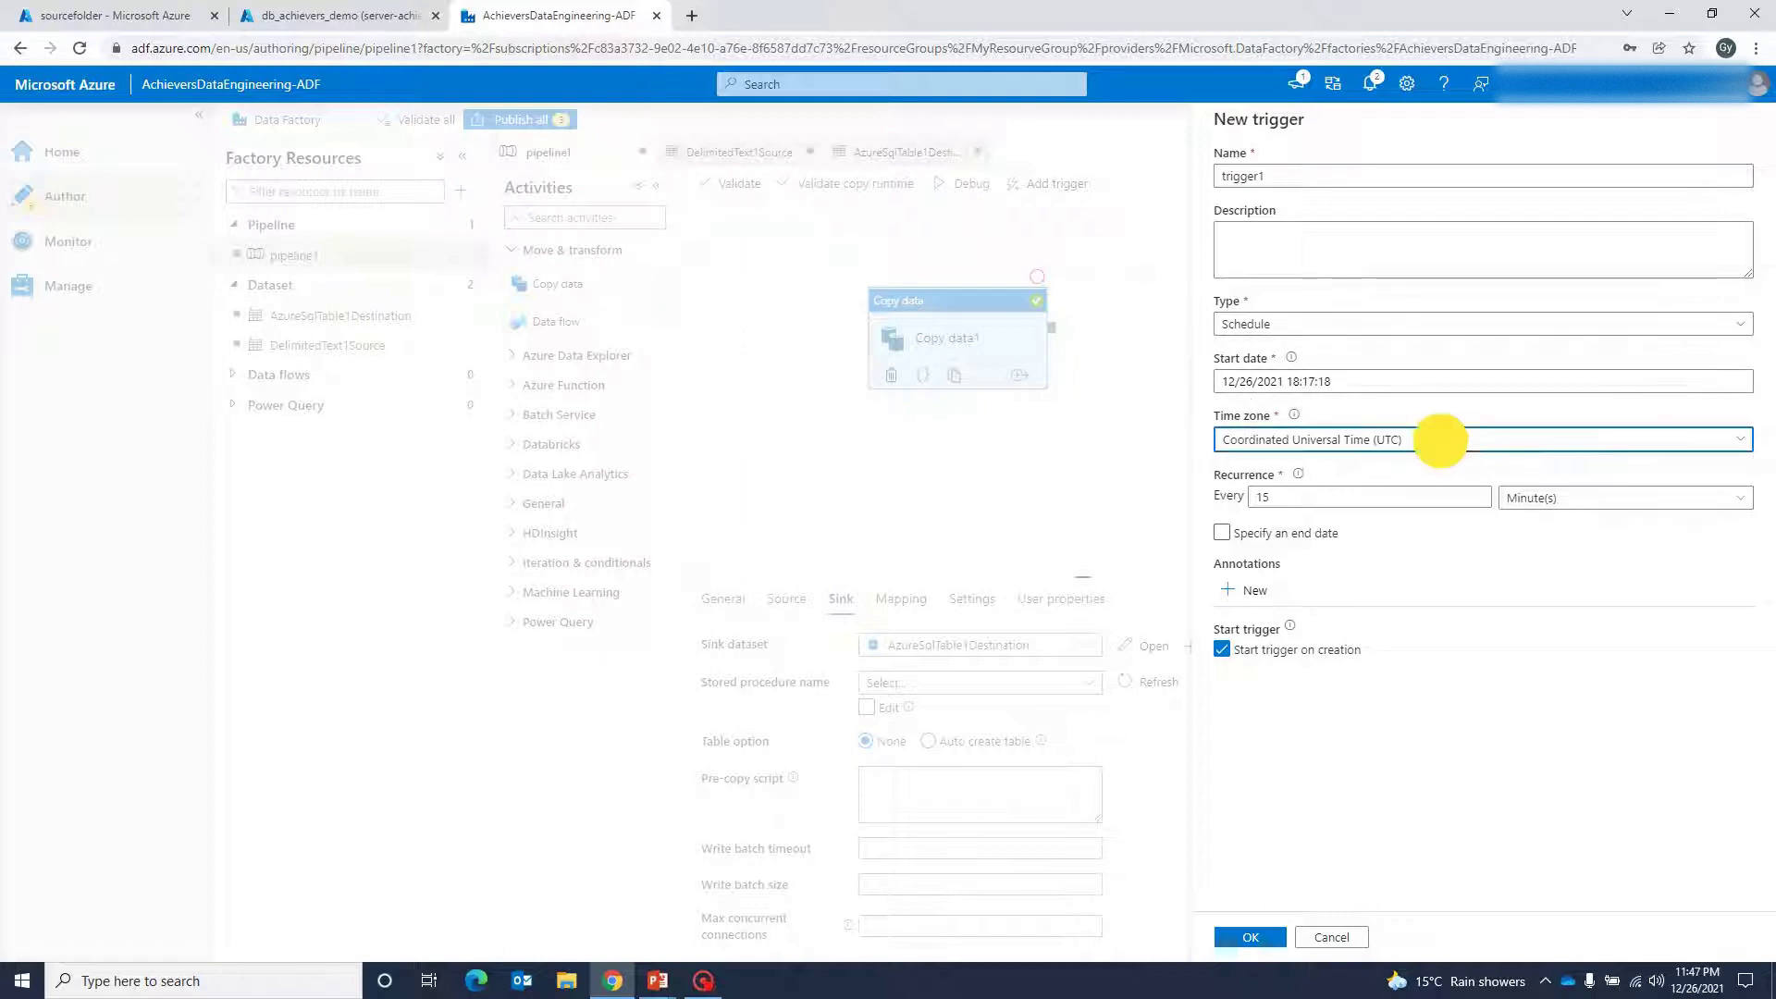
left_click(1416, 414)
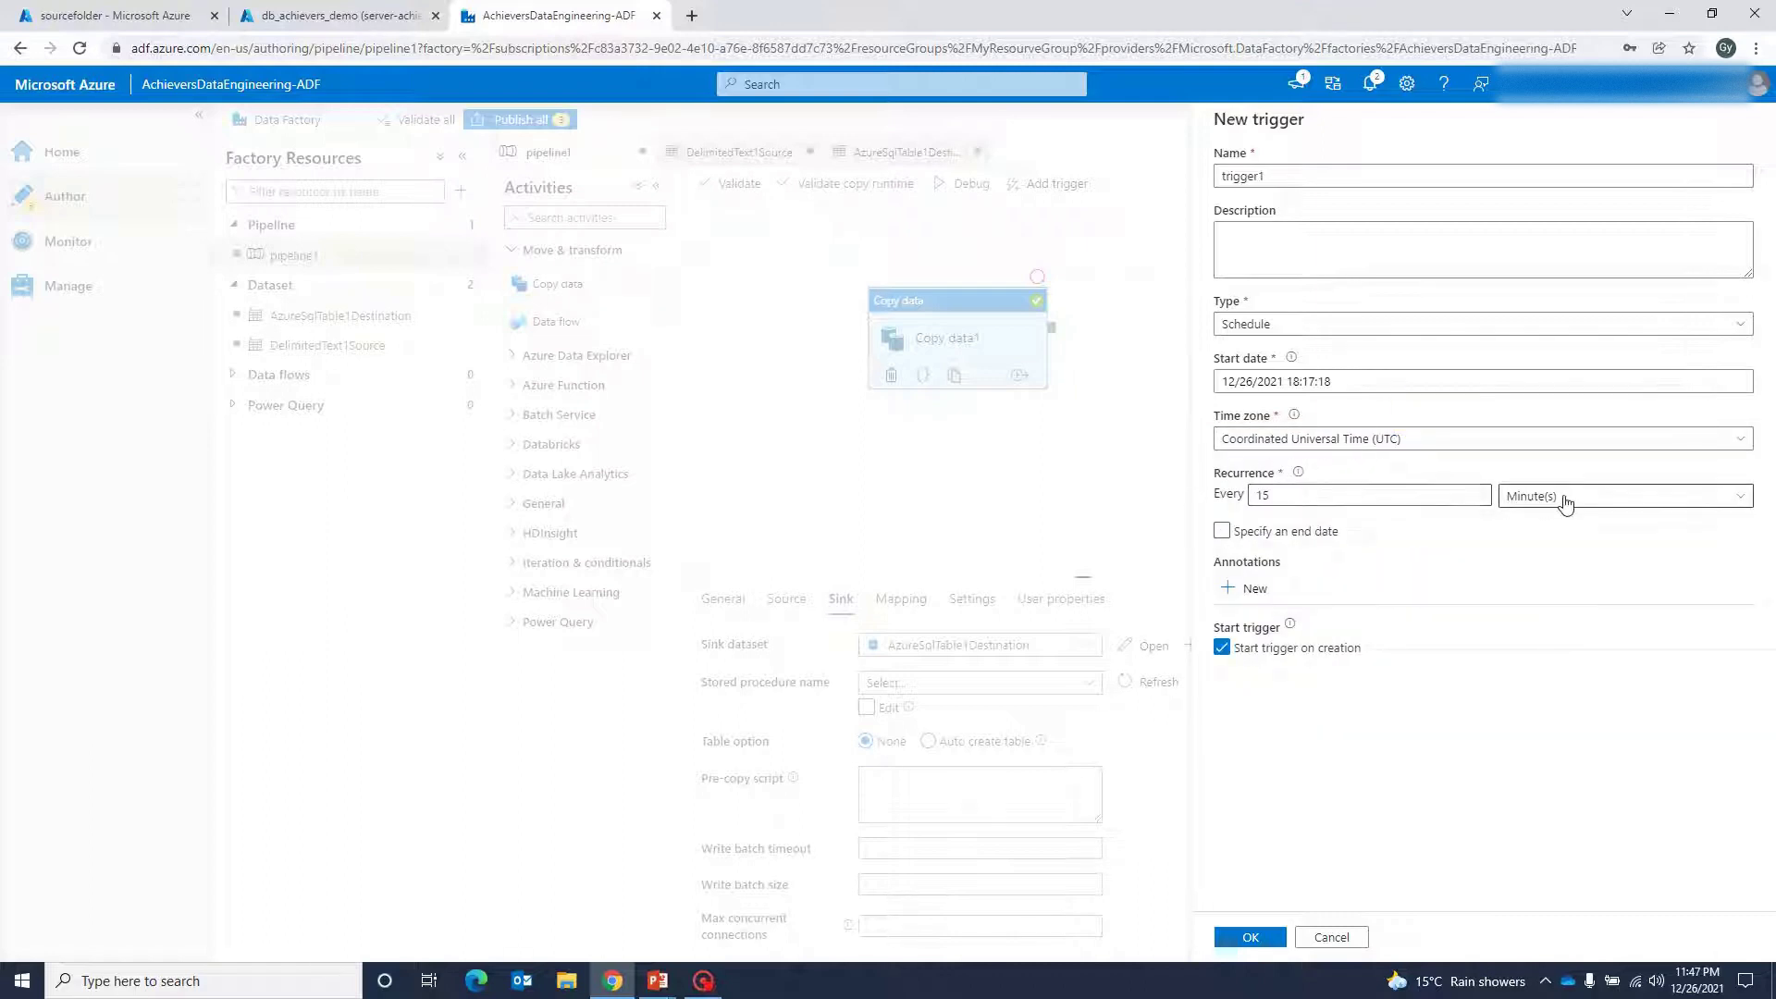
left_click(1396, 496)
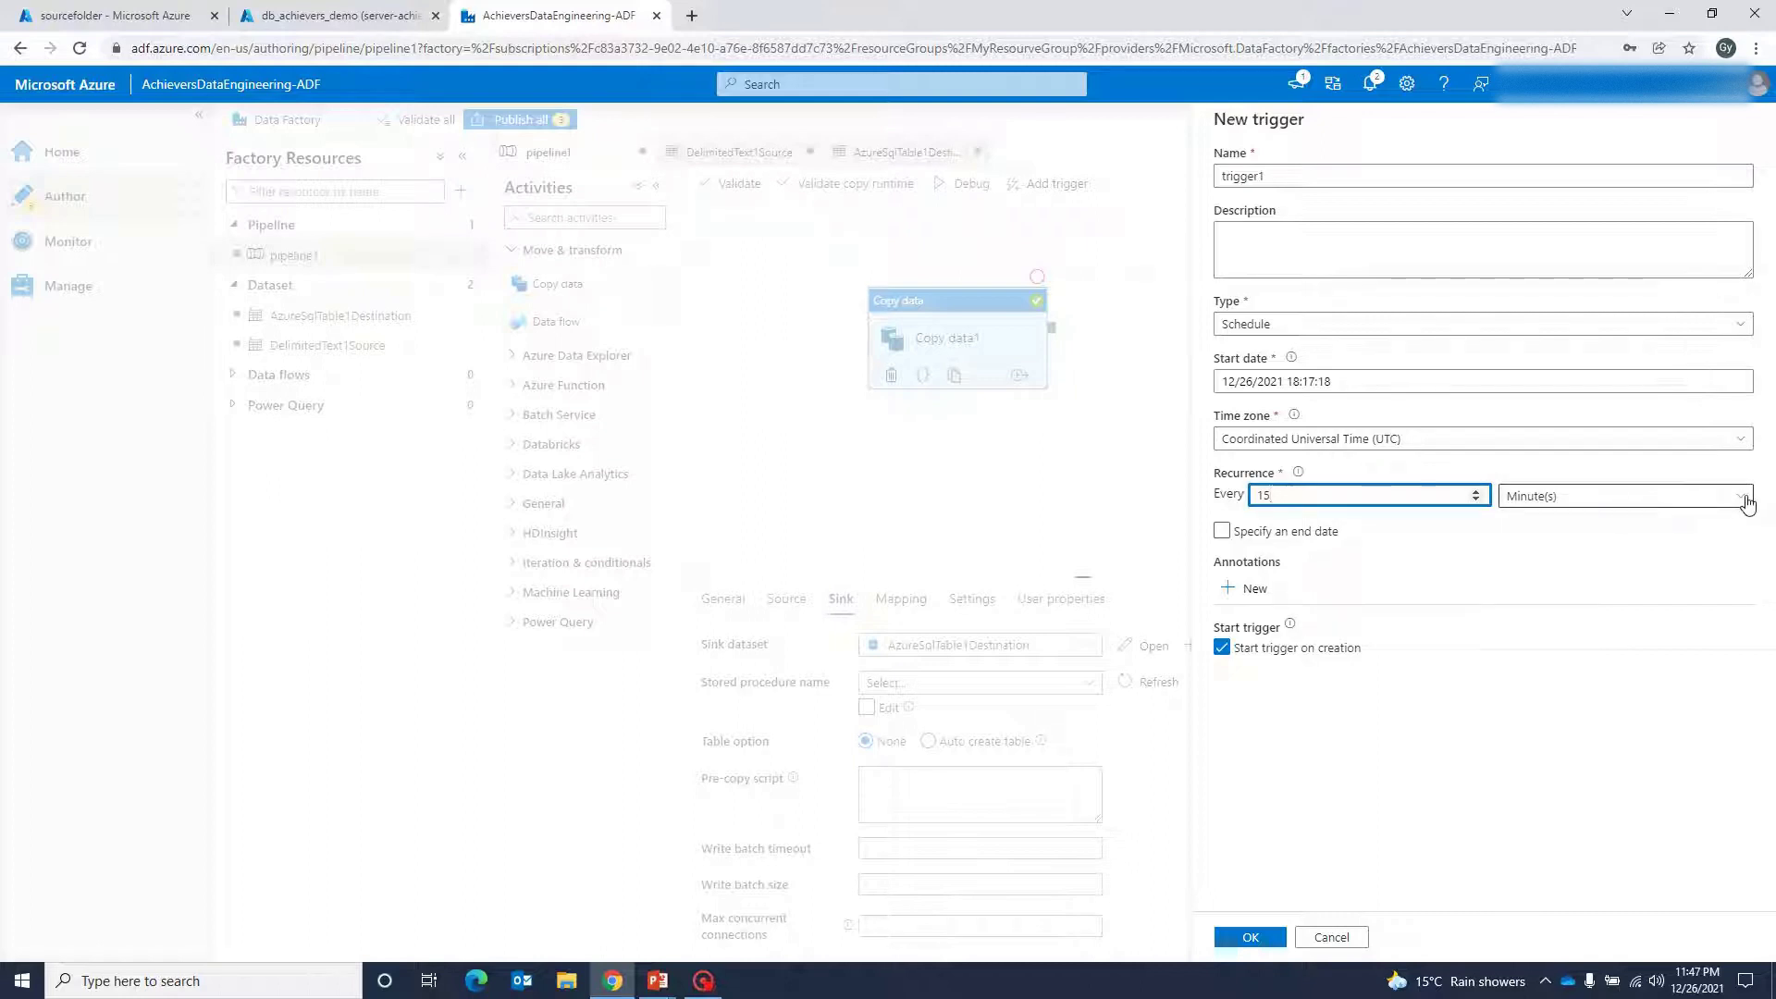
left_click(1617, 497)
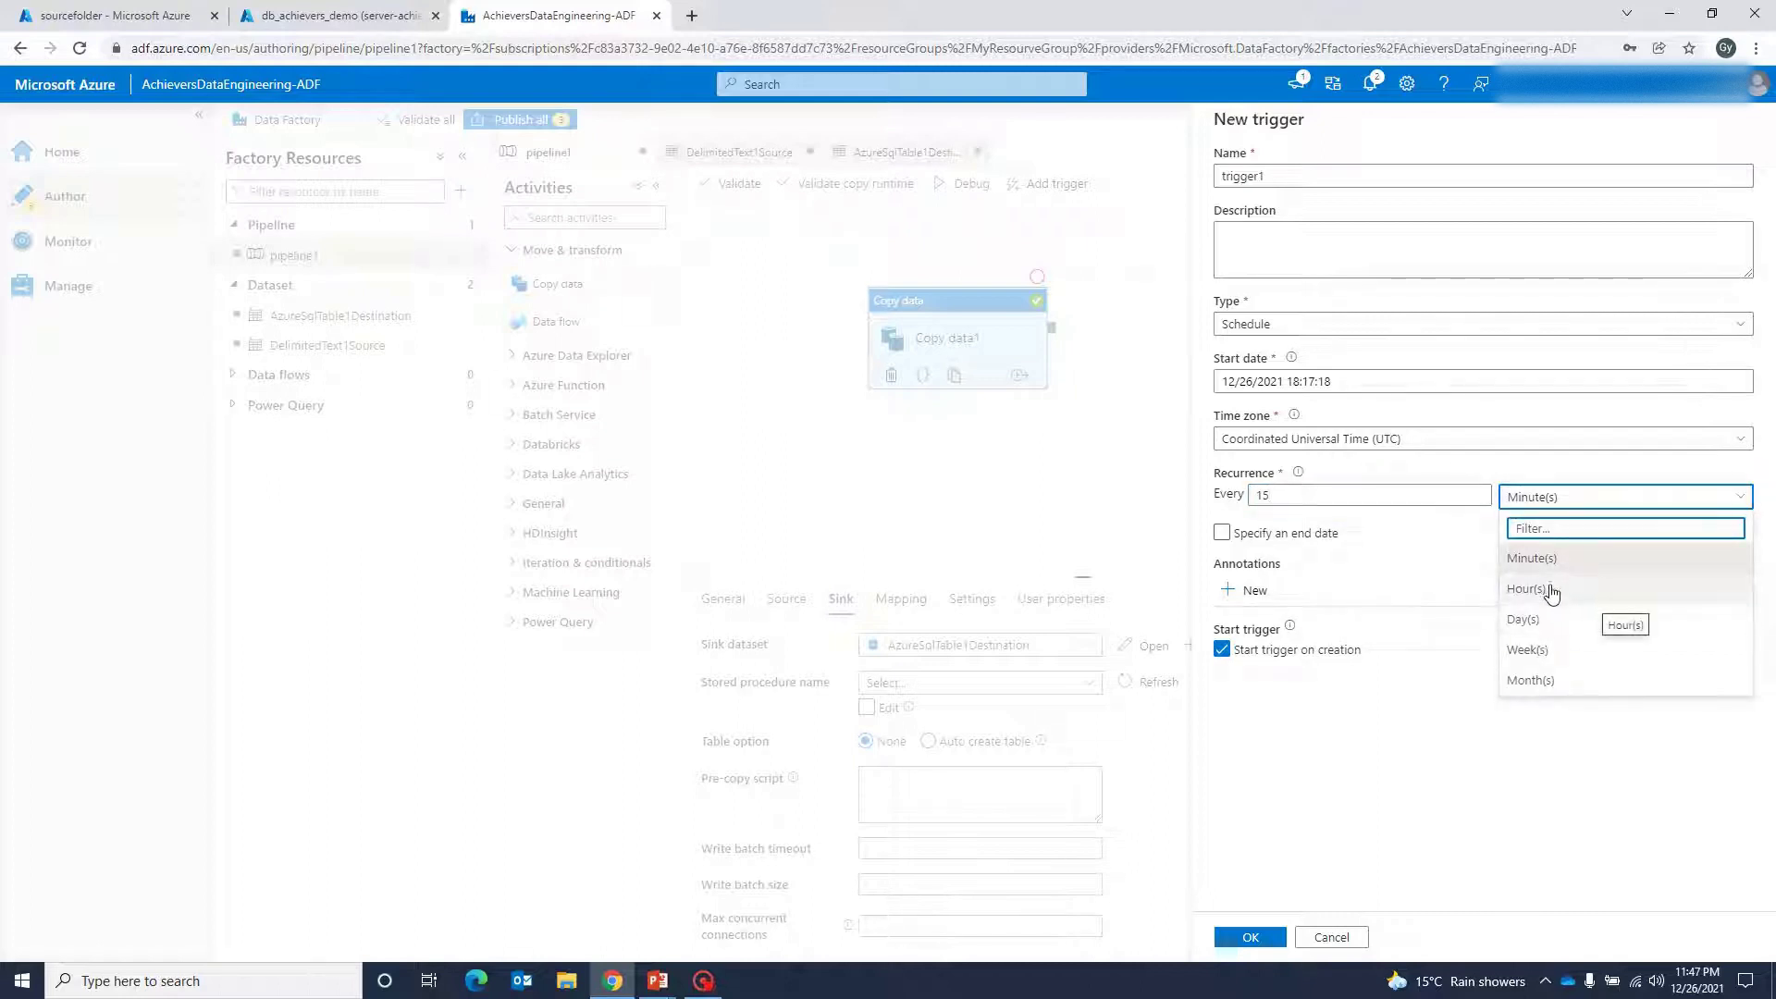
left_click(1466, 557)
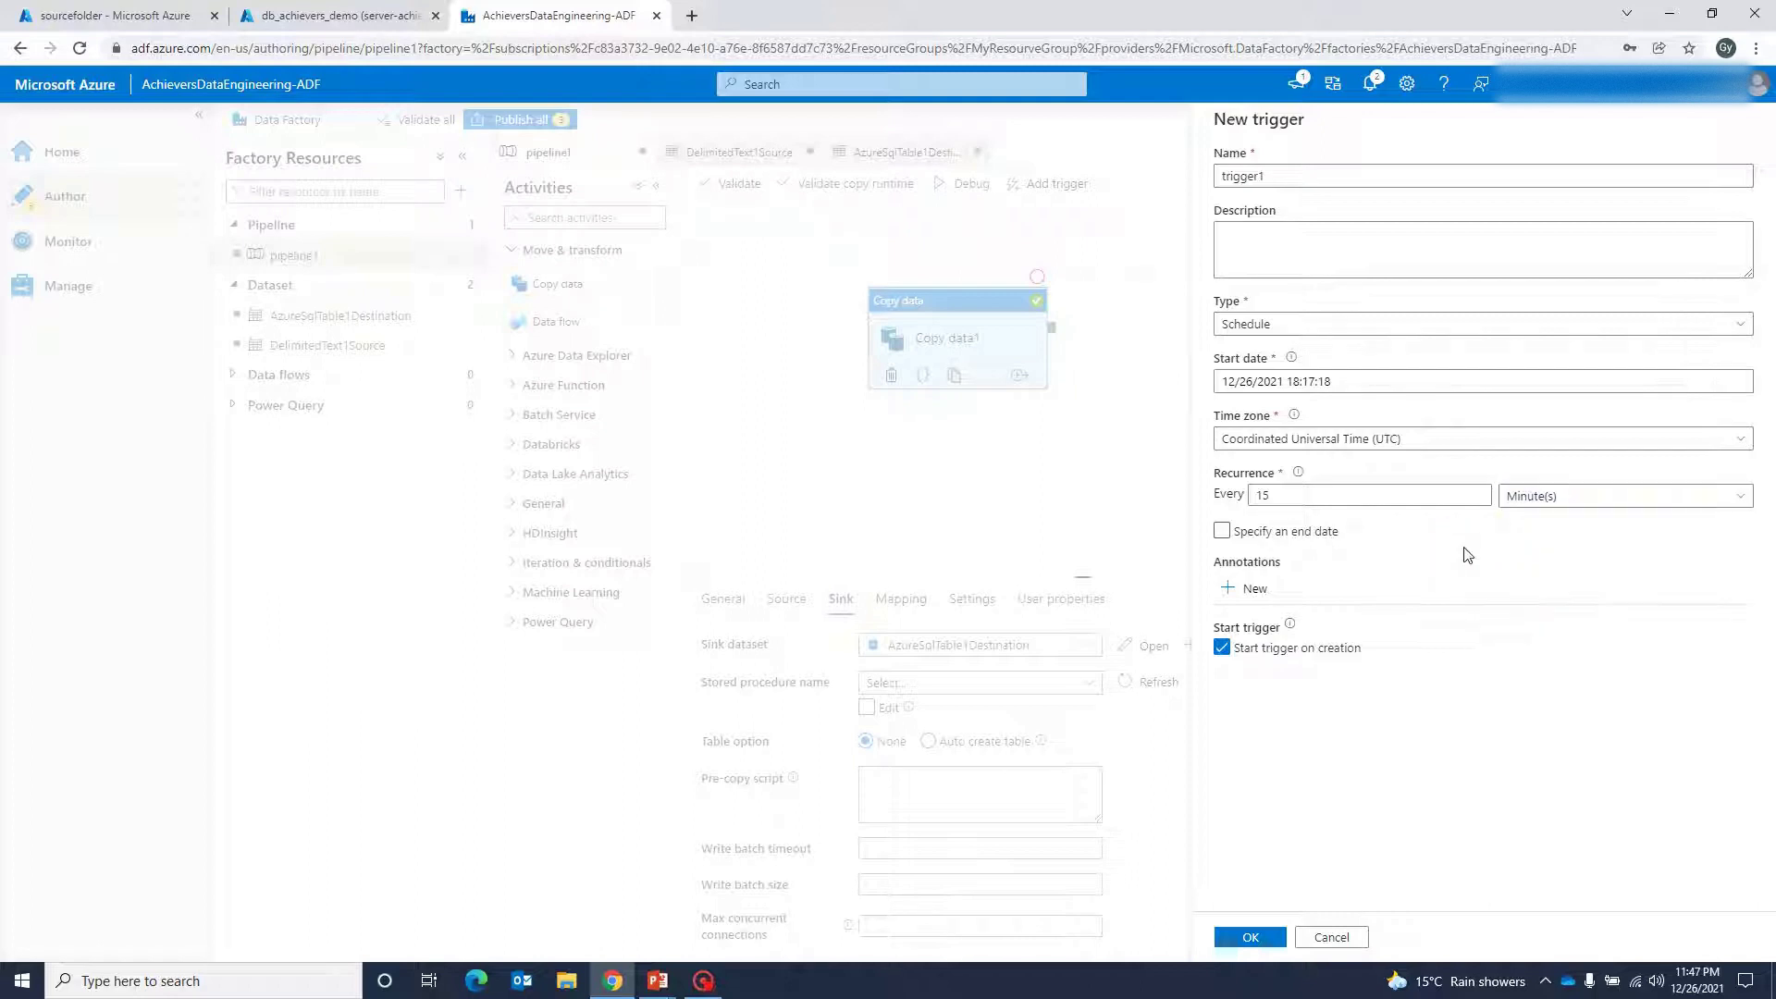
left_click(1222, 531)
Change the trigger type to Tumbling window and expand its advanced settings
left_click(1379, 331)
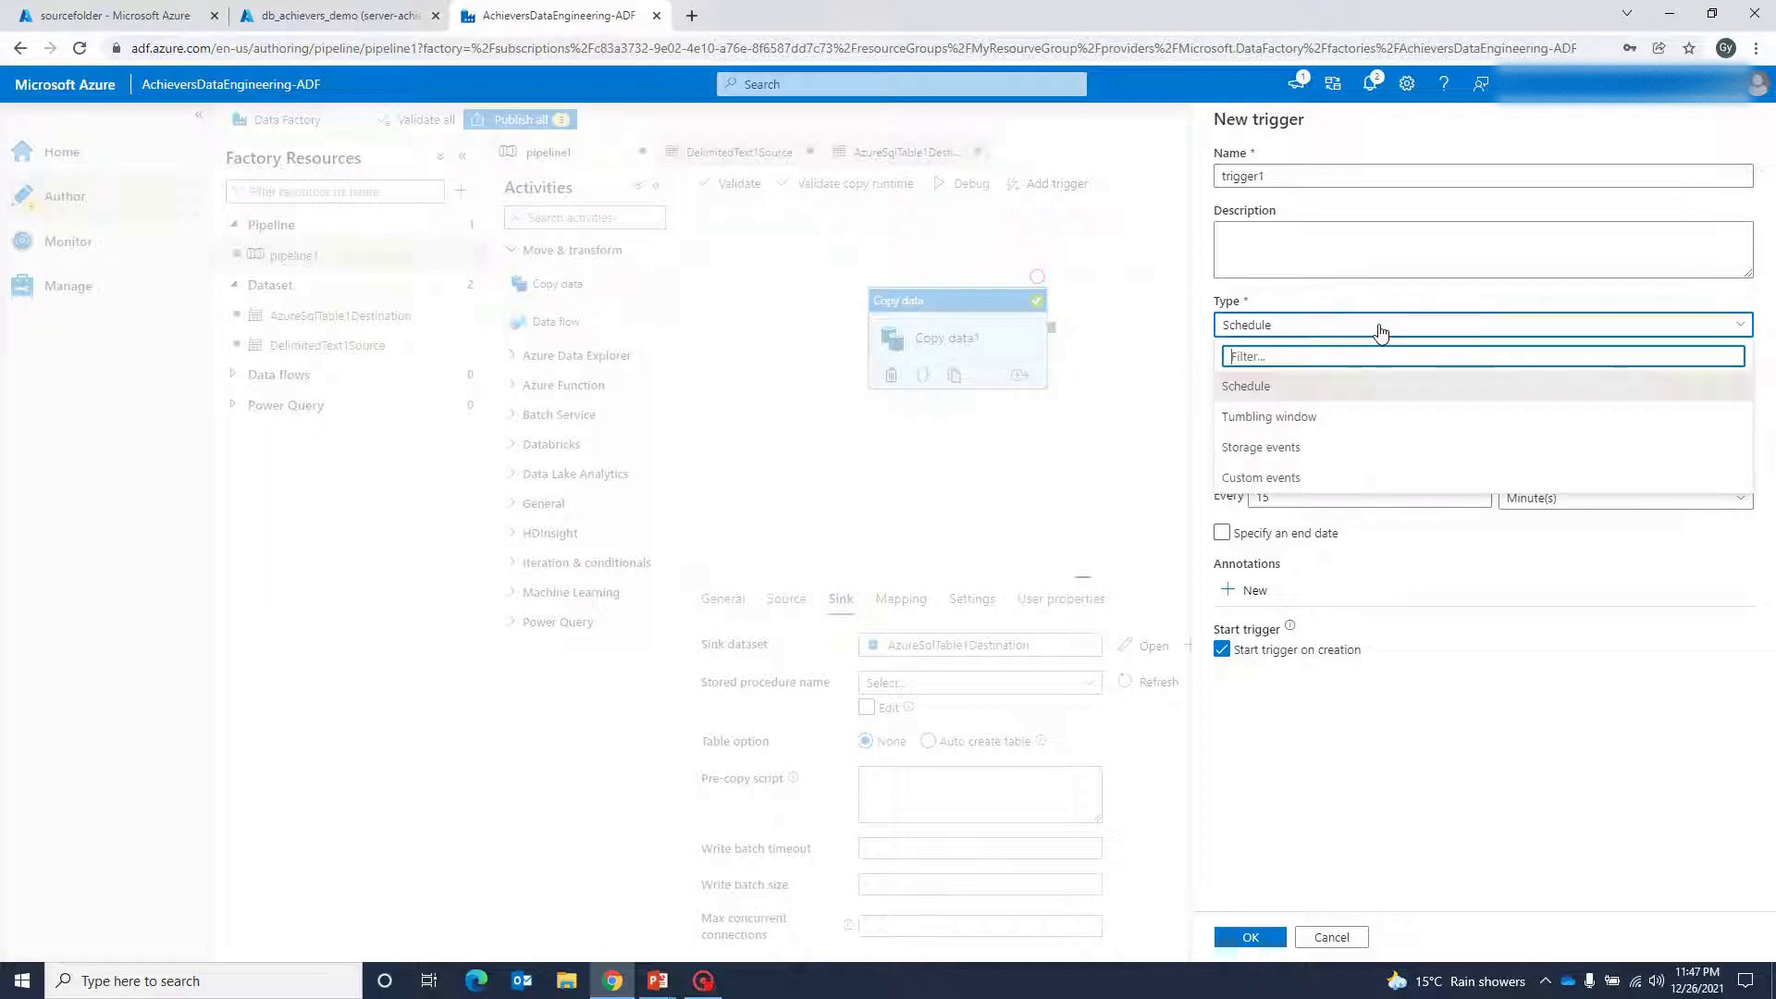
left_click(1308, 424)
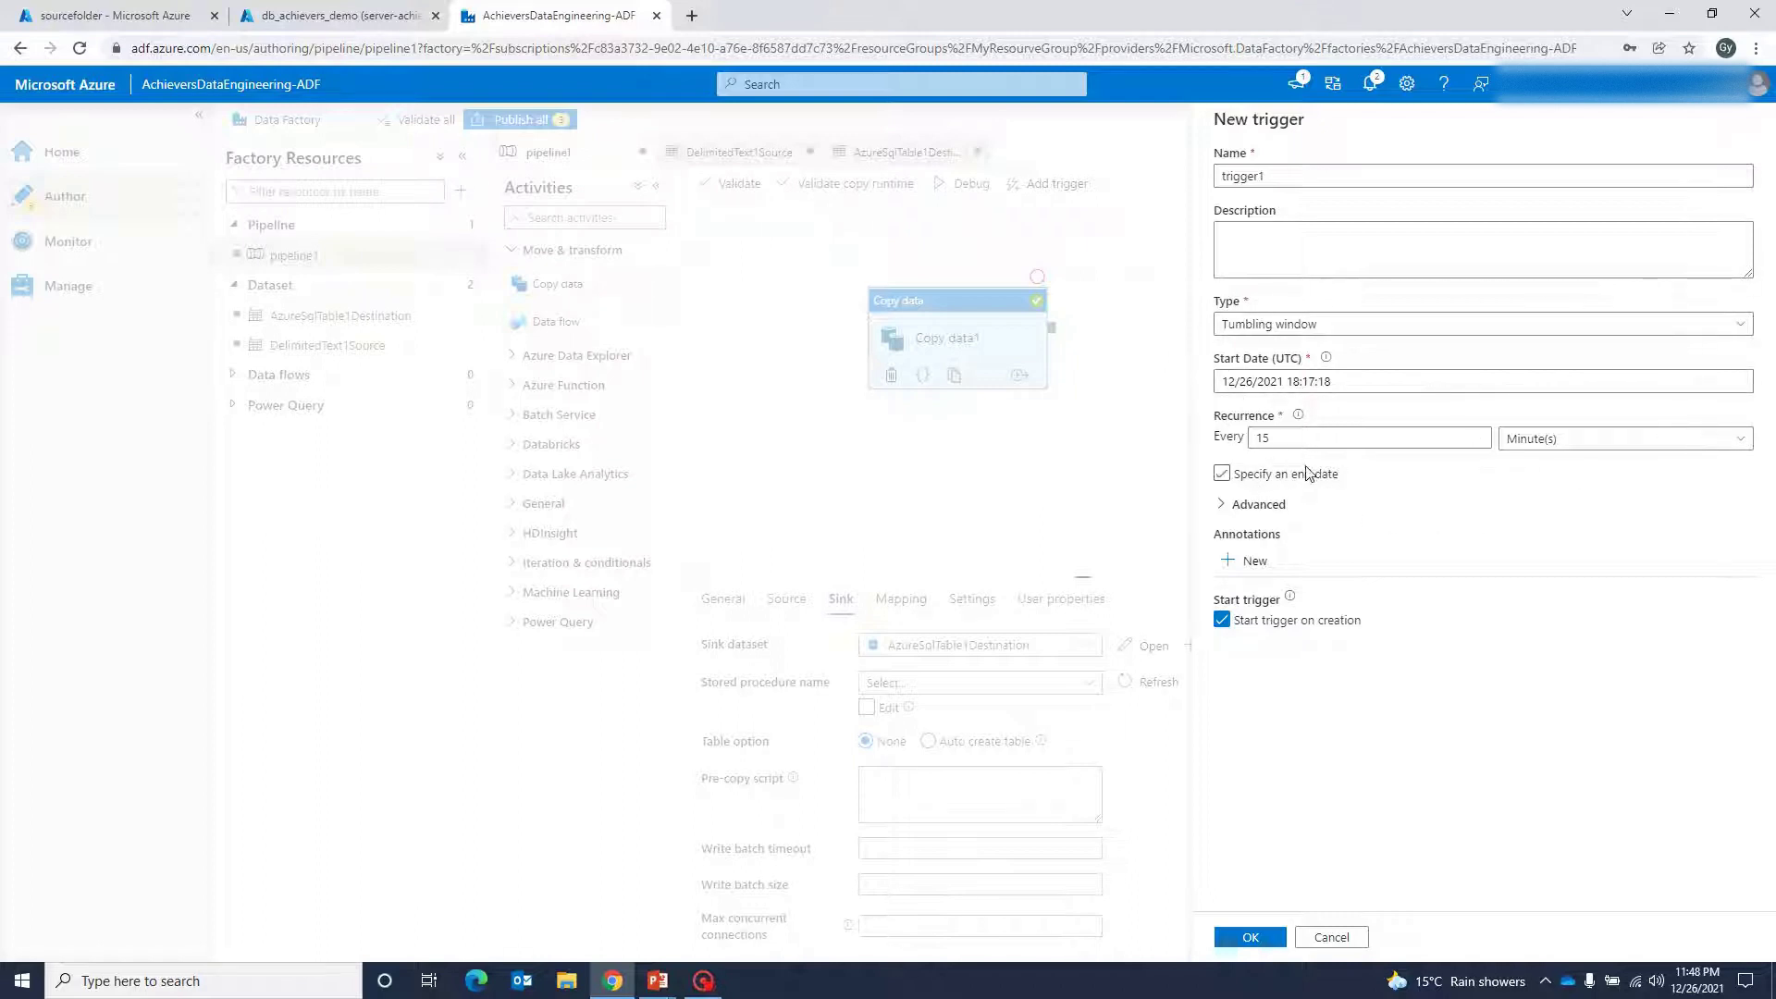
left_click(1227, 510)
scroll(1746, 541, "down", 2)
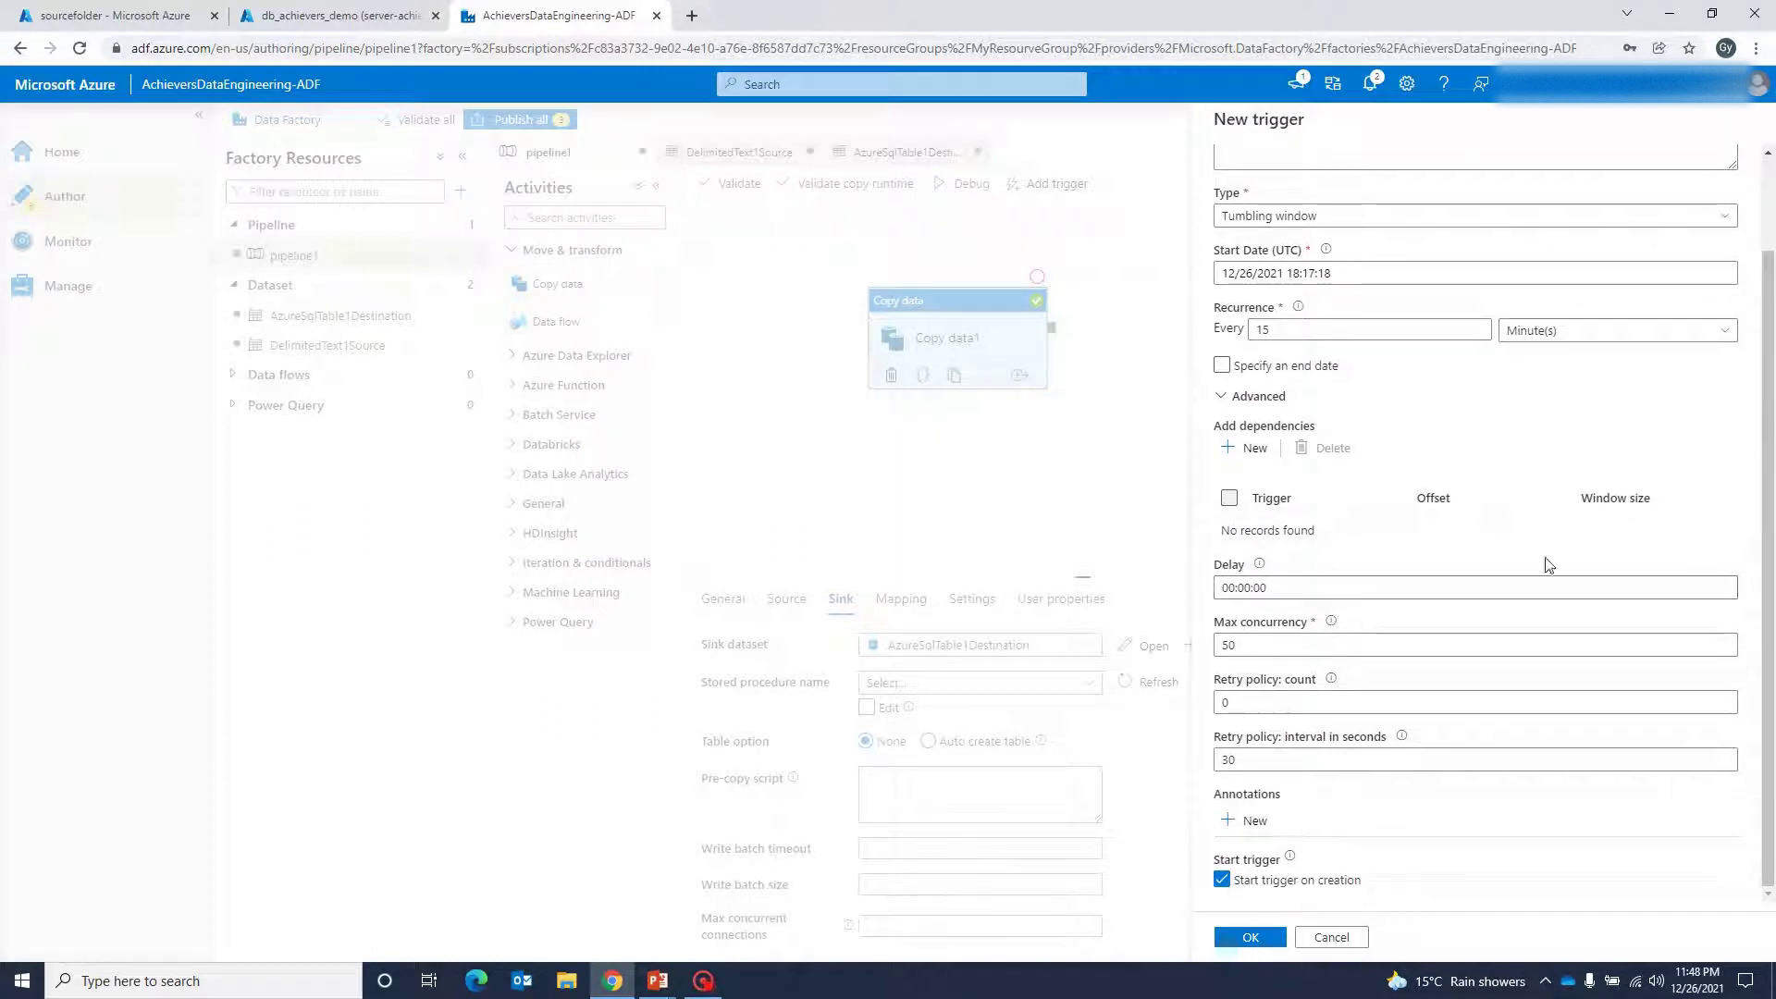
Examine the tumbling window trigger's delay, retry count and retry interval settings
mouse_move(1262, 568)
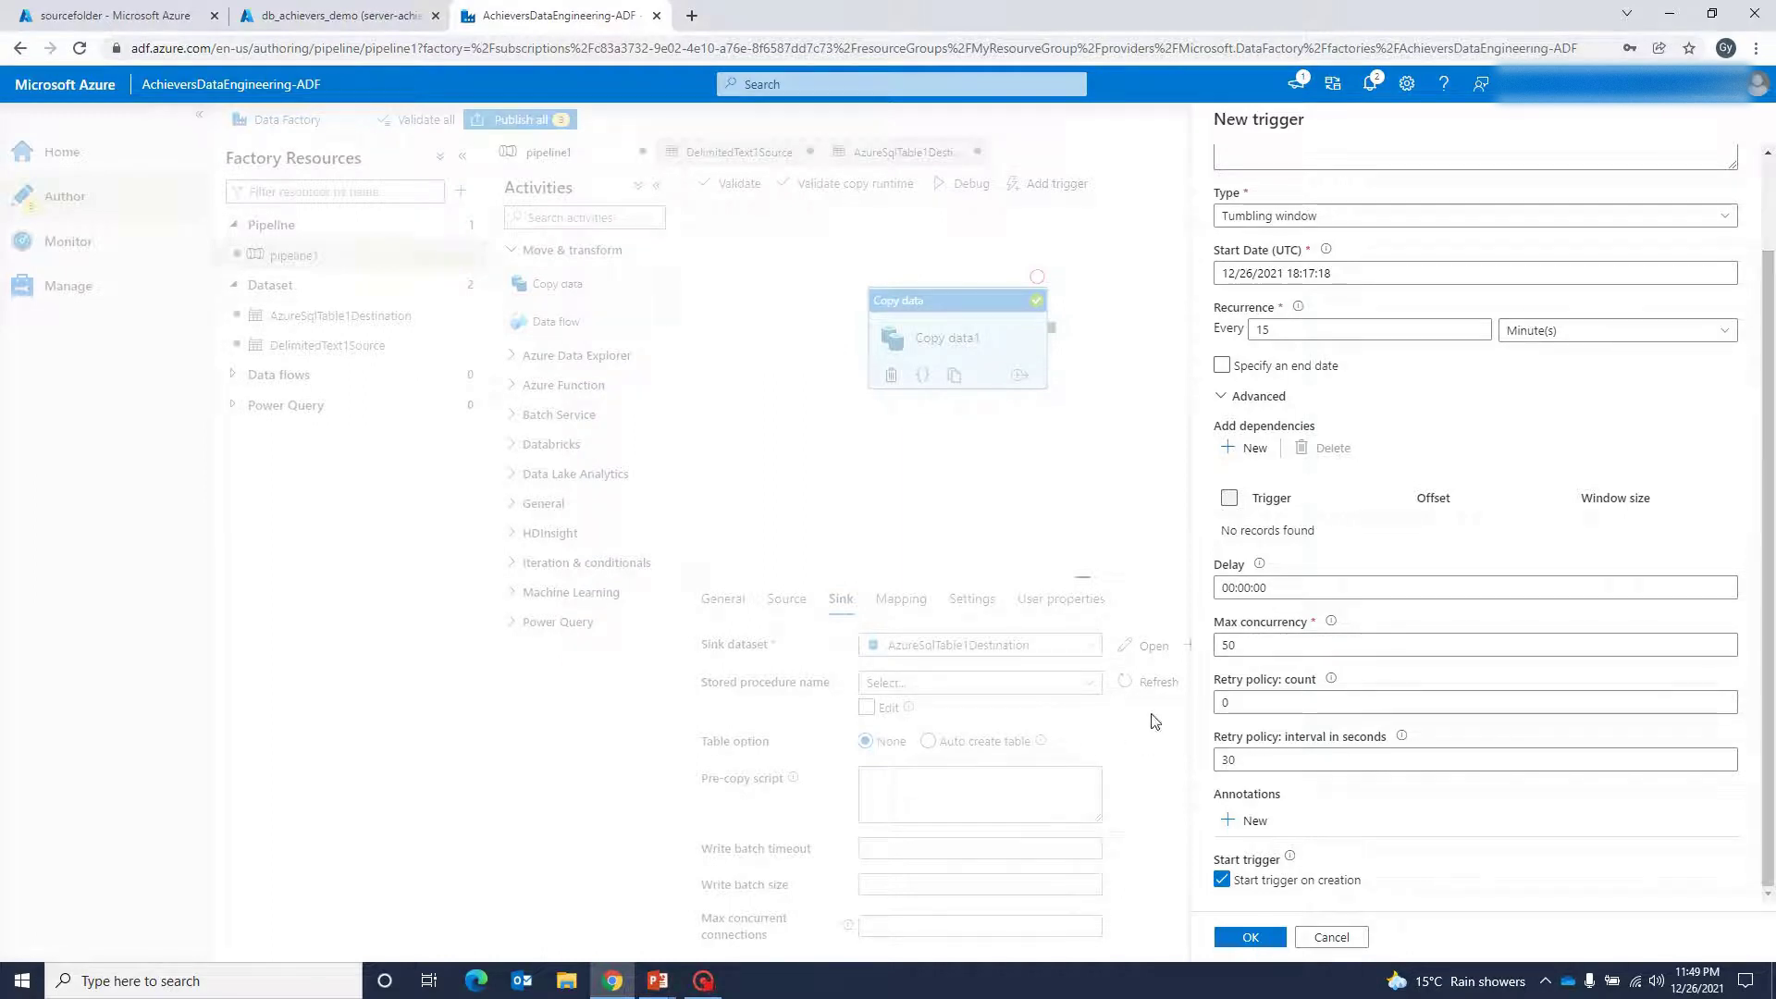
left_click(1215, 682)
left_click_drag(1215, 683, 1354, 682)
left_click(1385, 681)
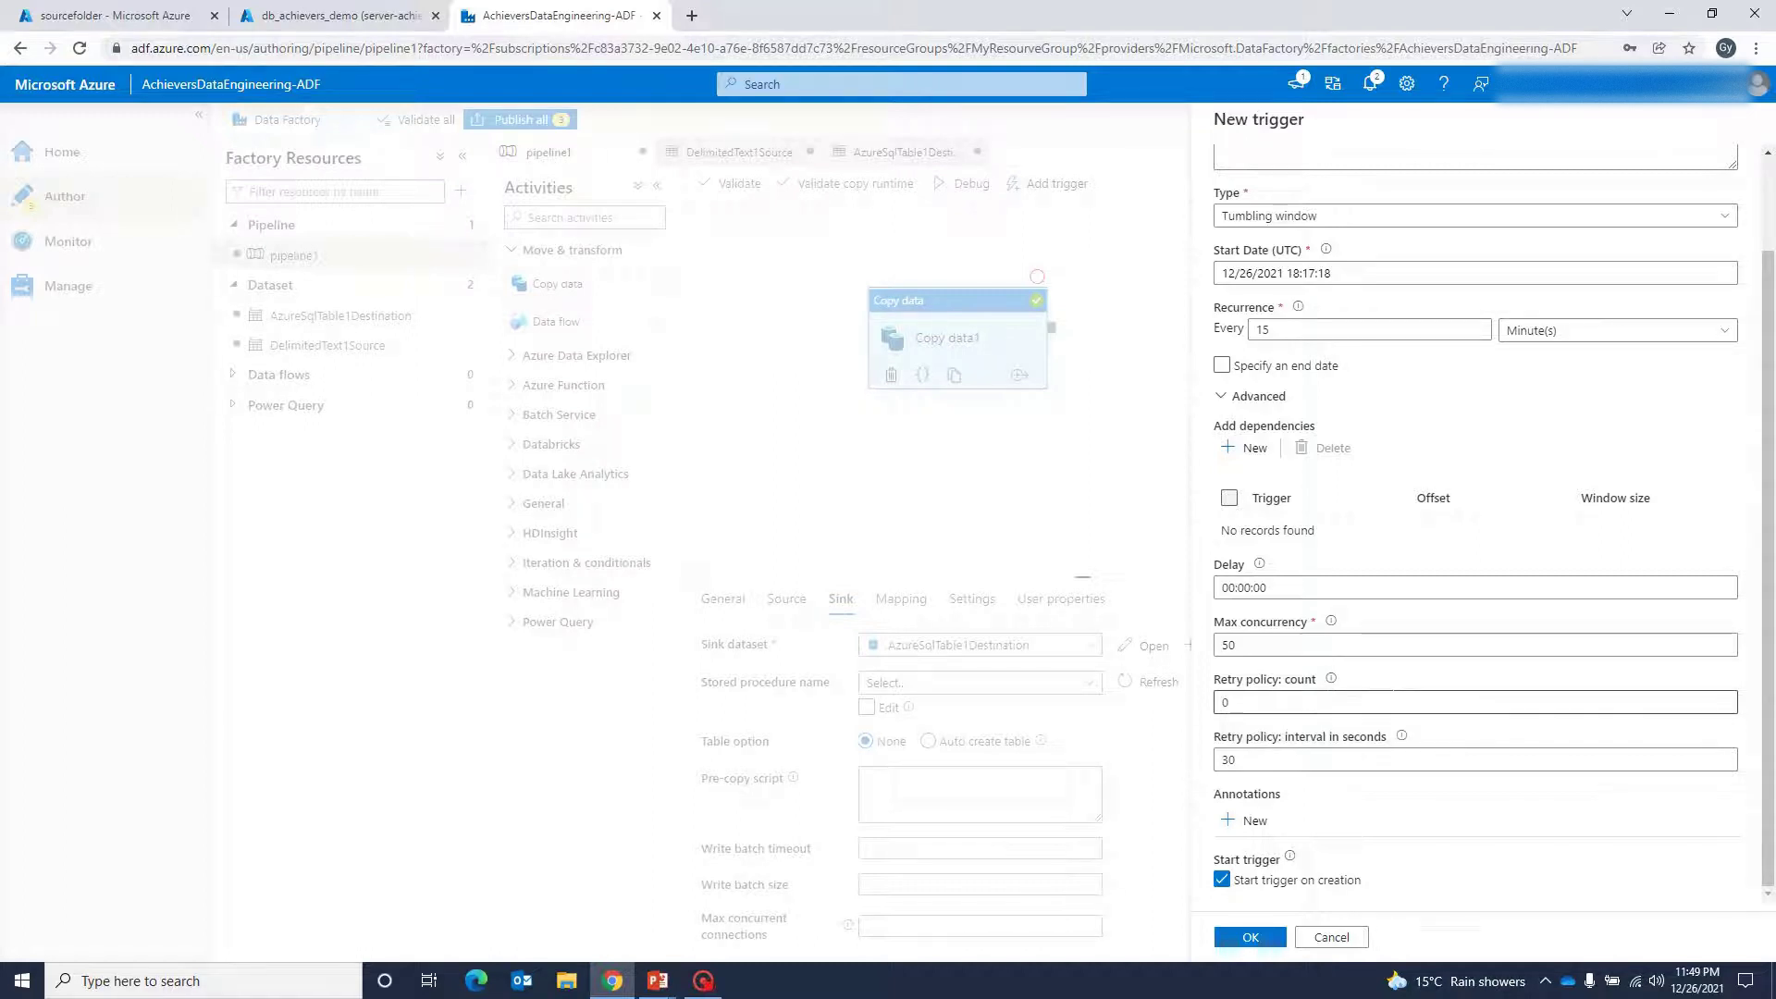
left_click(1365, 703)
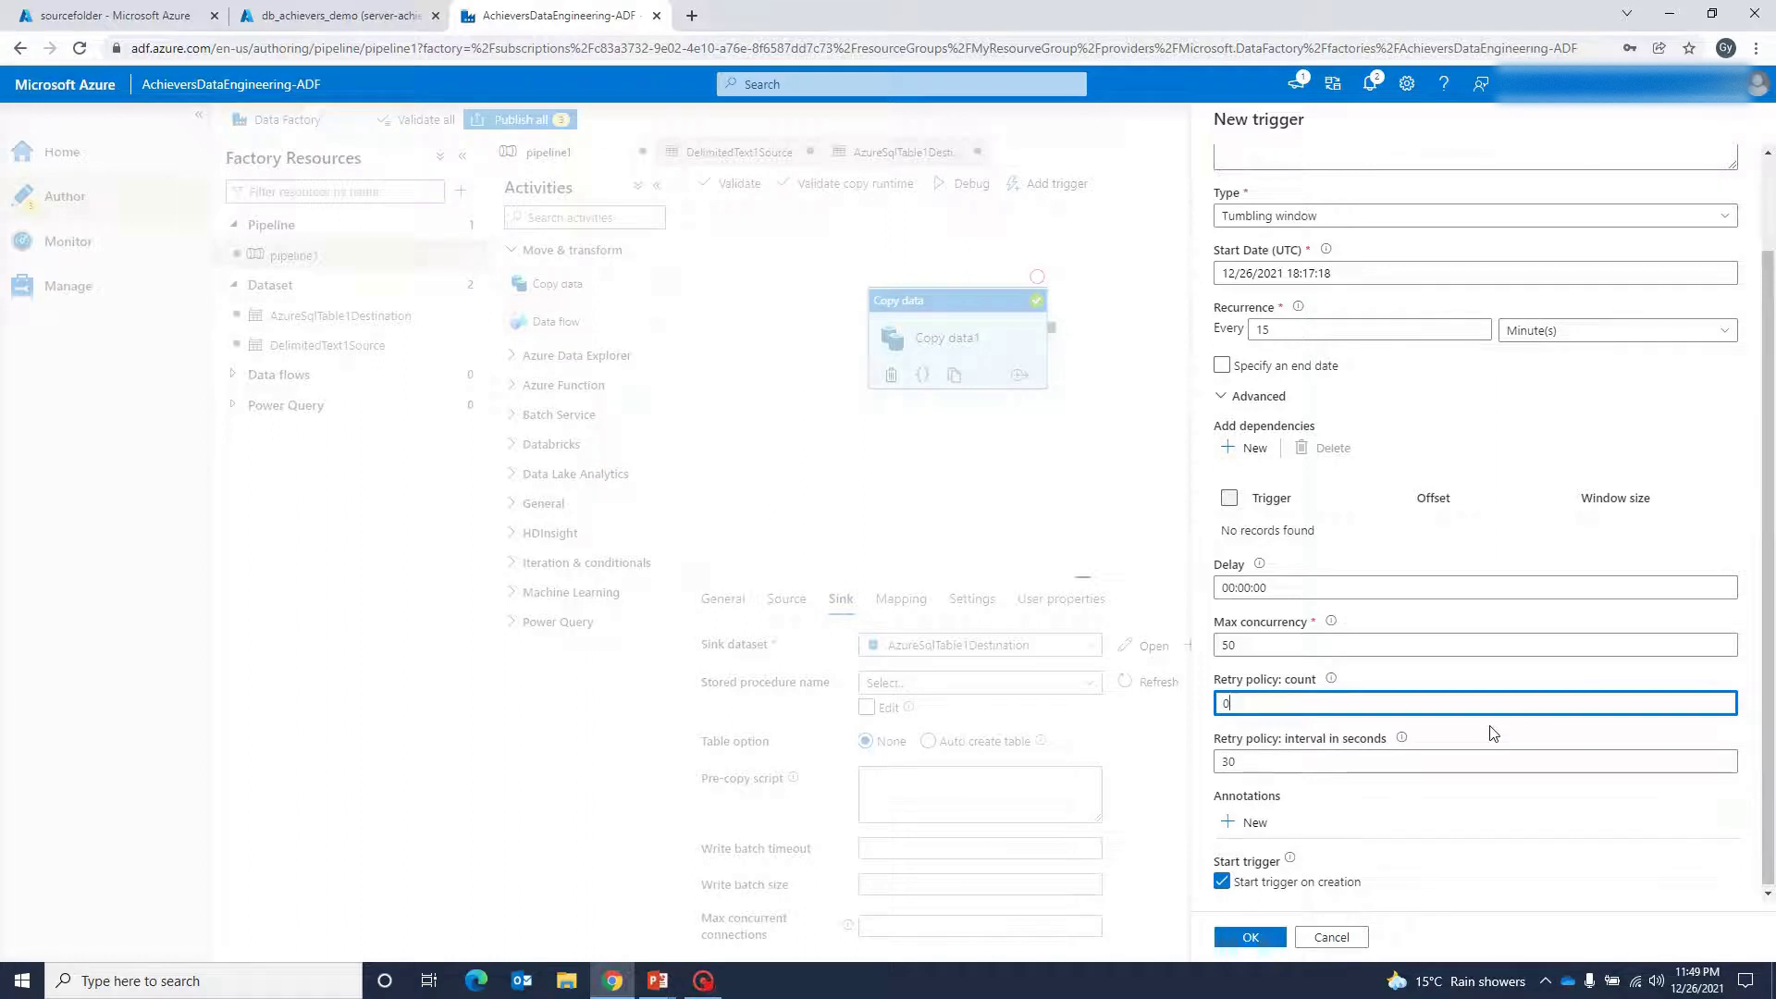
left_click(1401, 812)
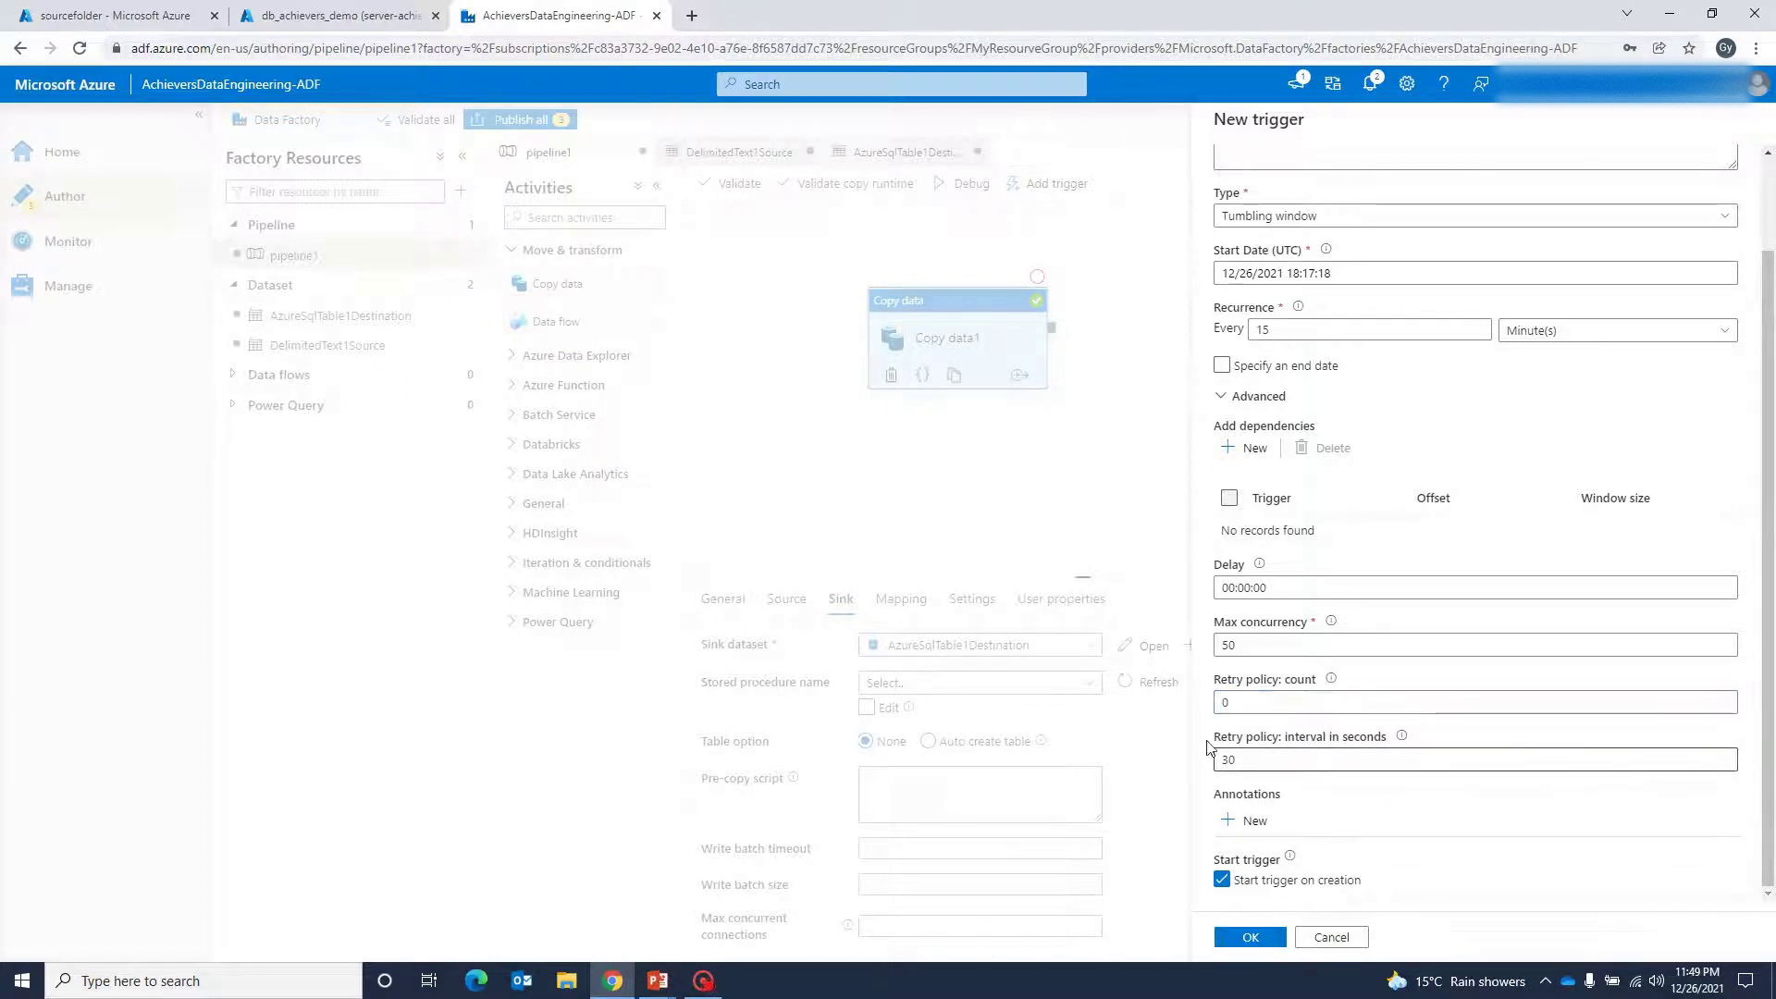
left_click_drag(1208, 740, 1394, 736)
left_click(1450, 738)
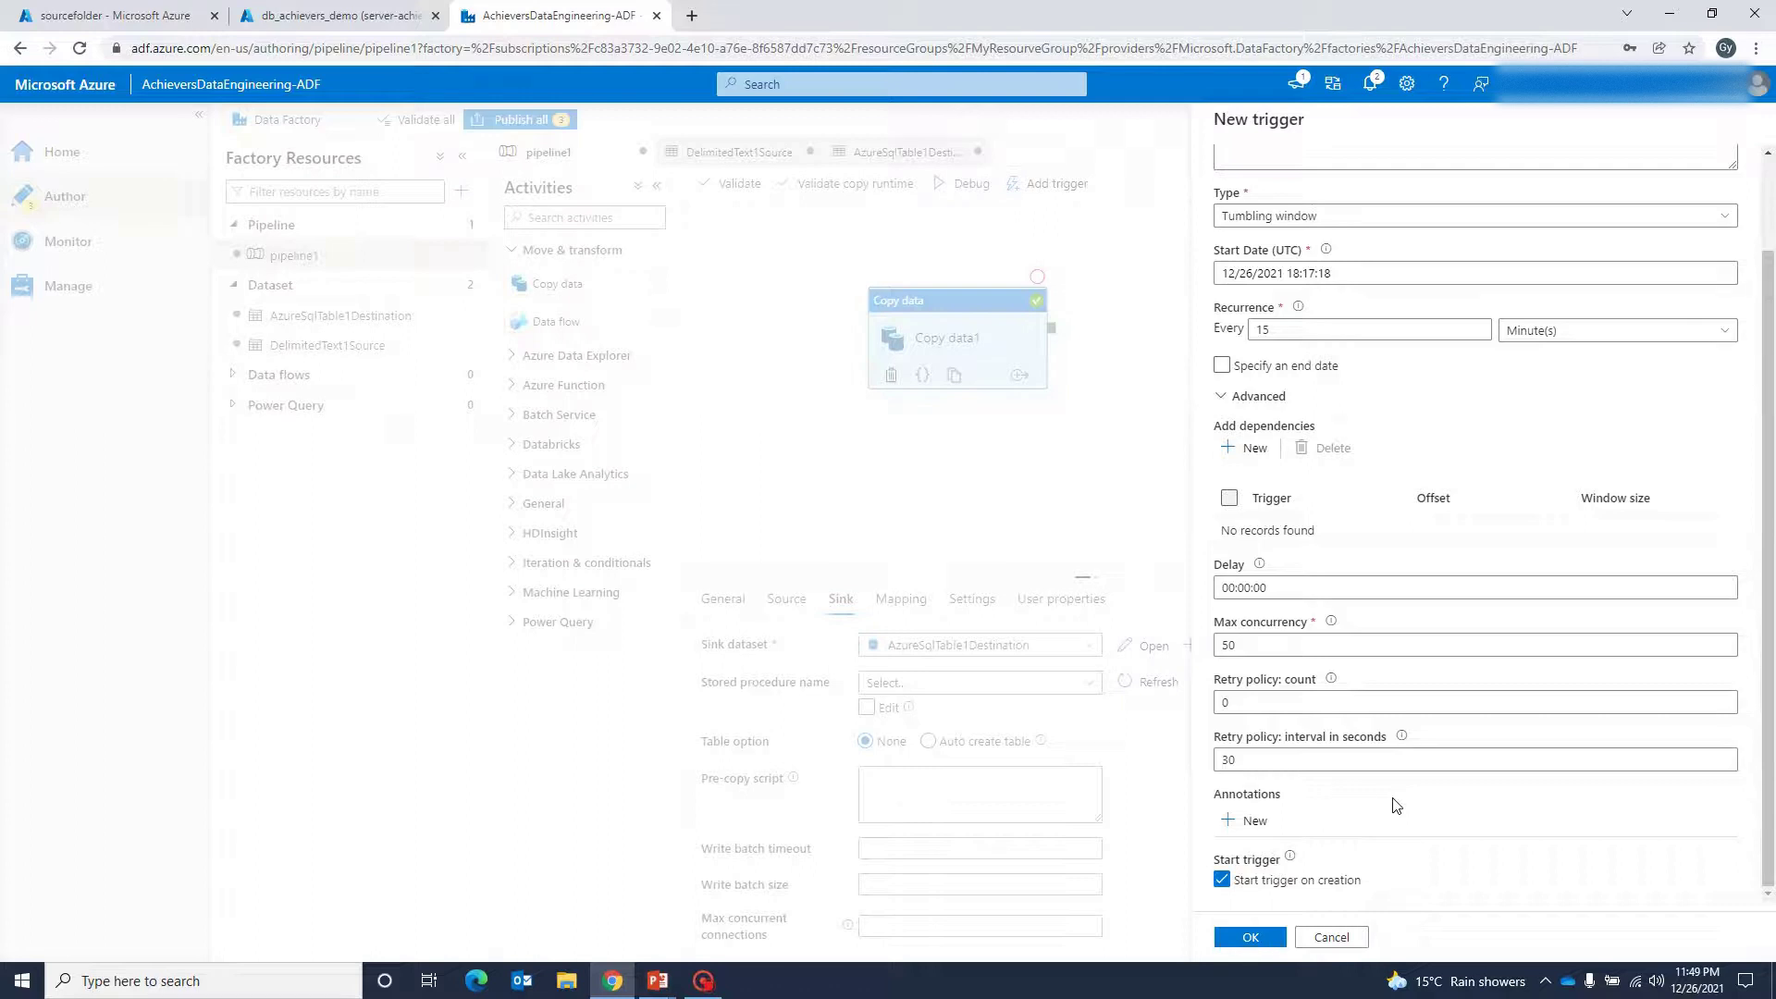
scroll(1512, 814, "up", 2)
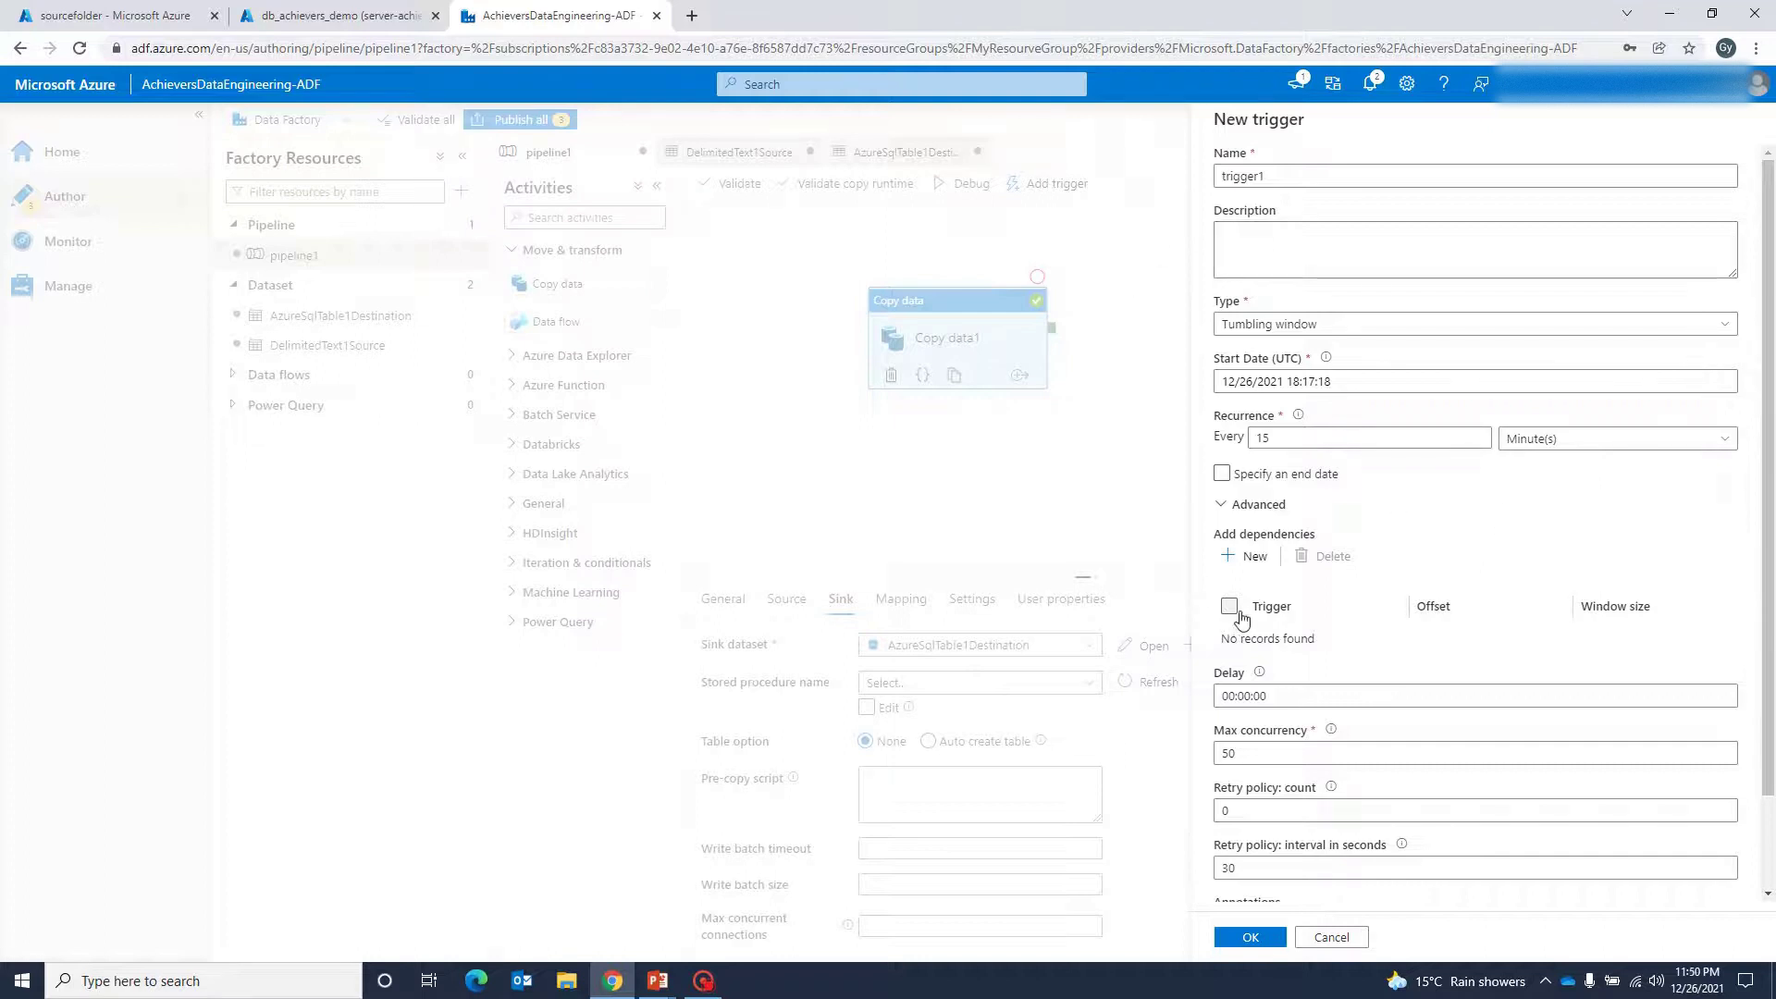
Add a dependency row to the tumbling window trigger and check which triggers it can depend on
left_click(1245, 555)
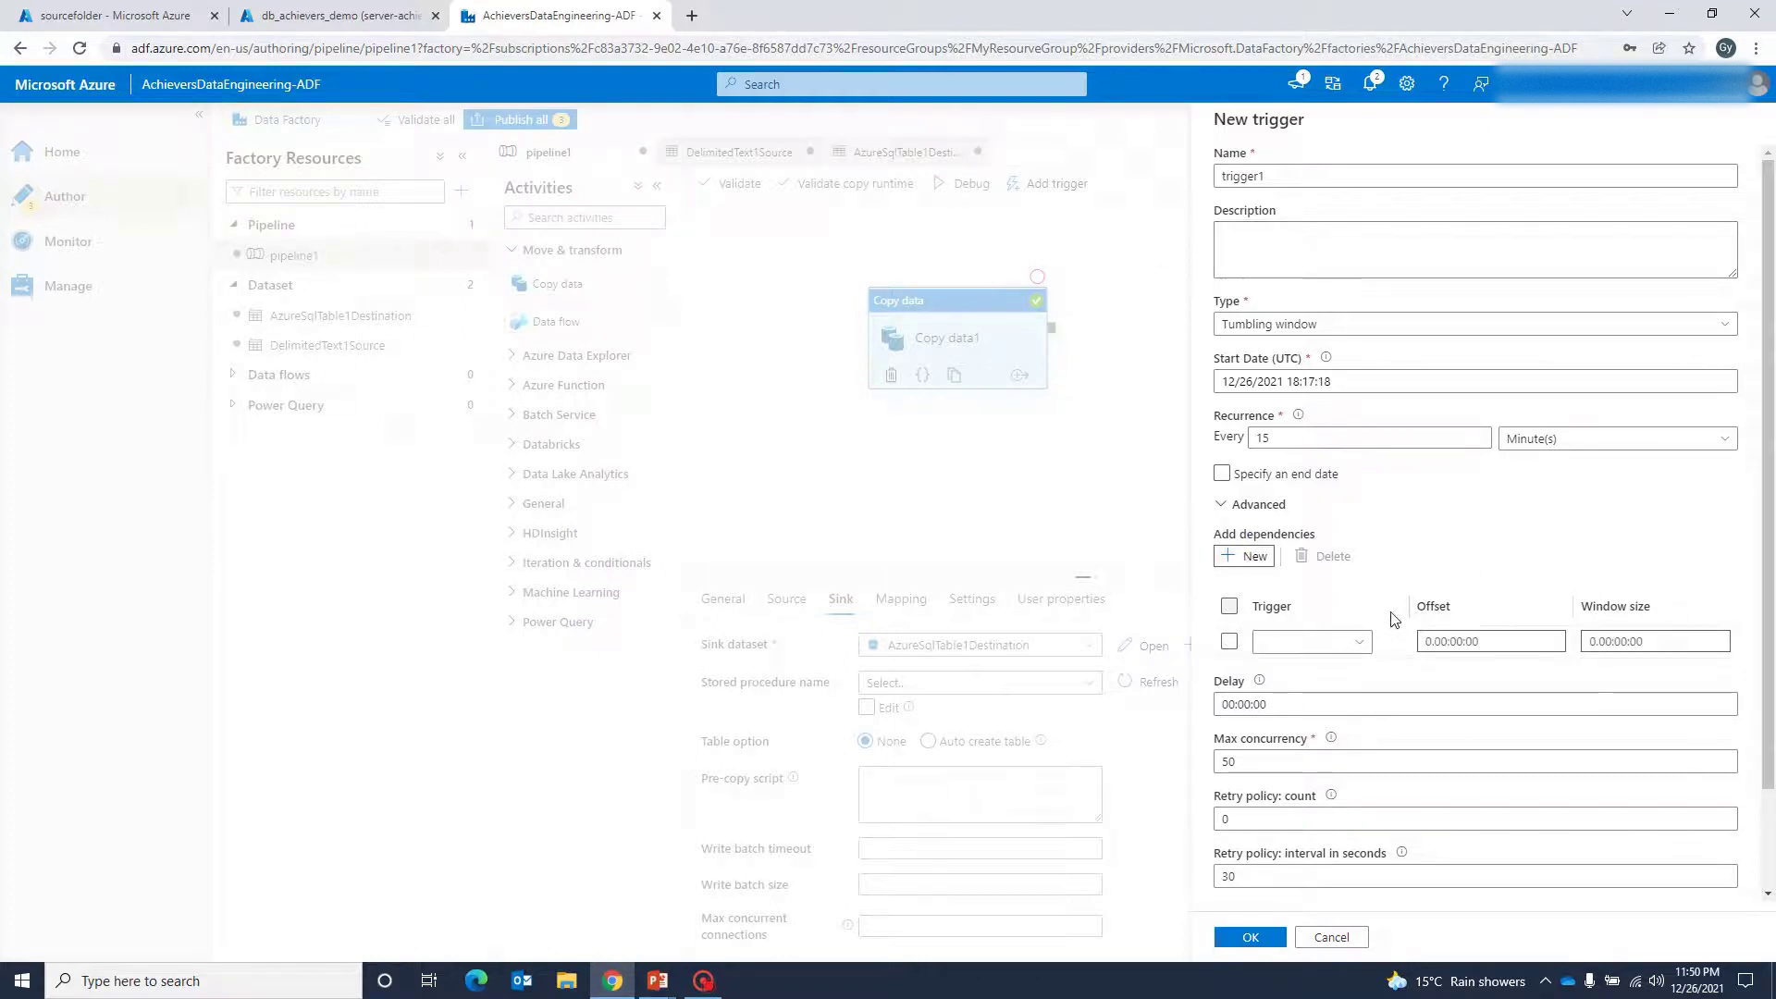
left_click(1364, 641)
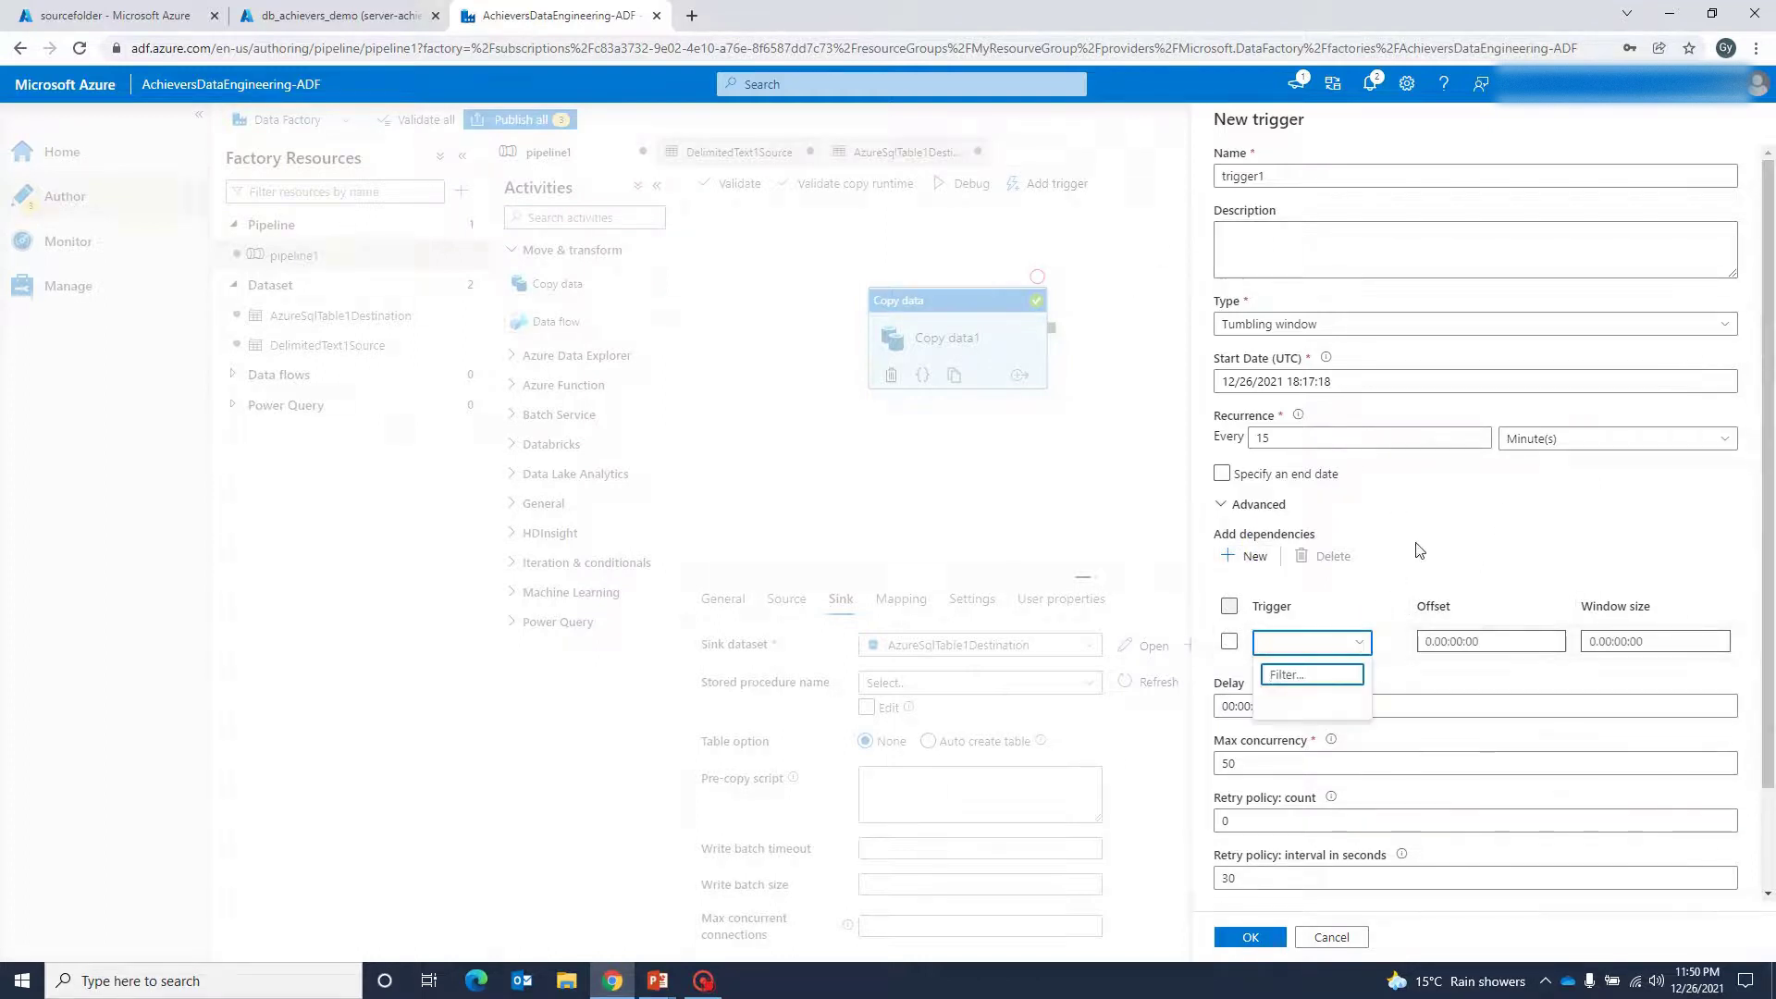
left_click(1467, 547)
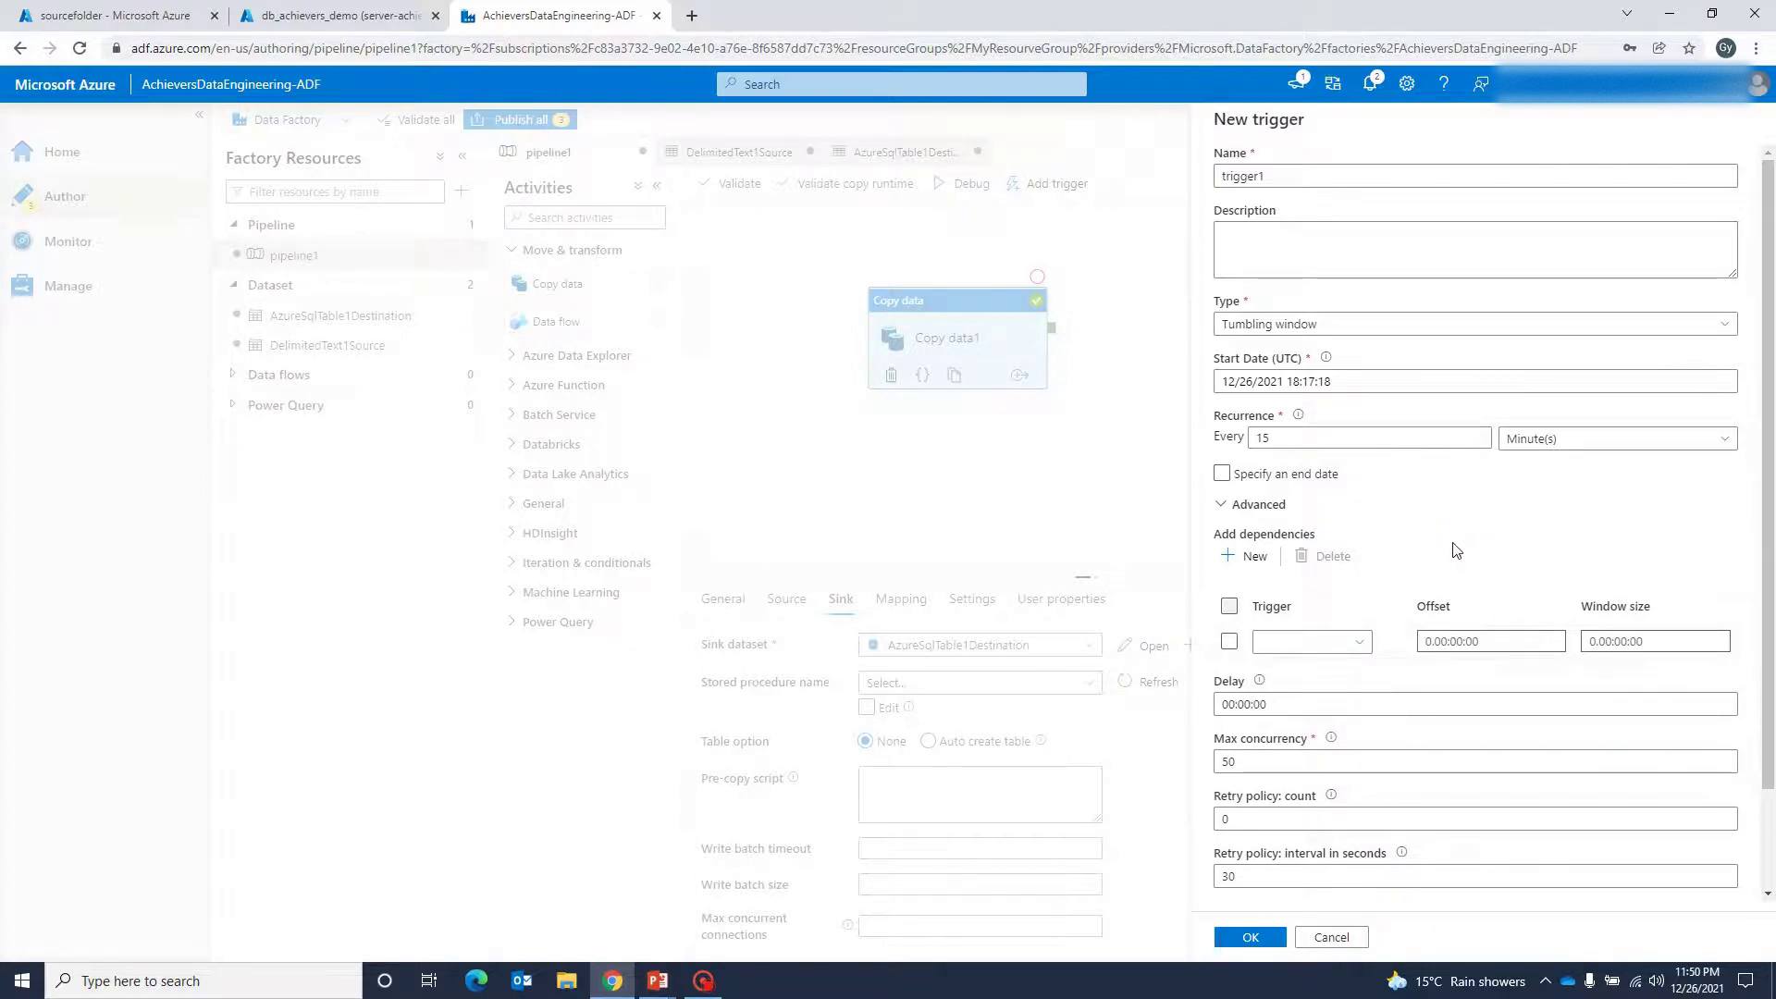
Change the trigger type to Storage events and choose the storage account achieversdemostorage01
left_click(1723, 325)
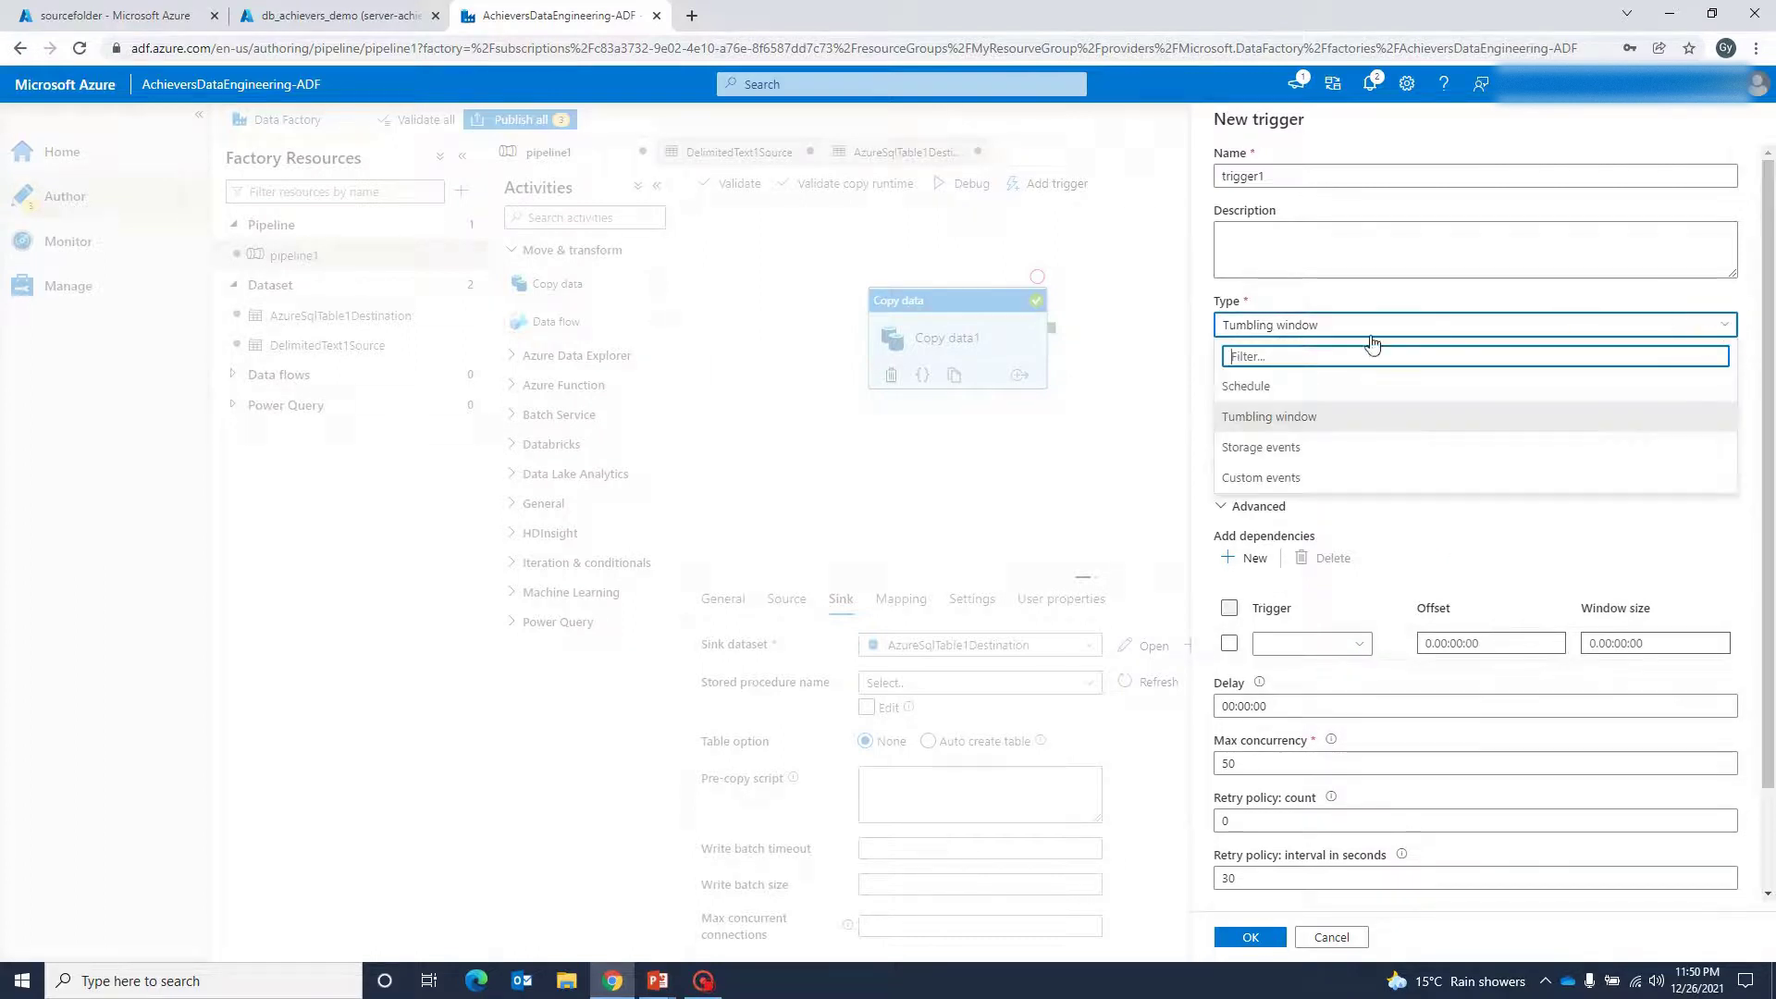
left_click(1276, 449)
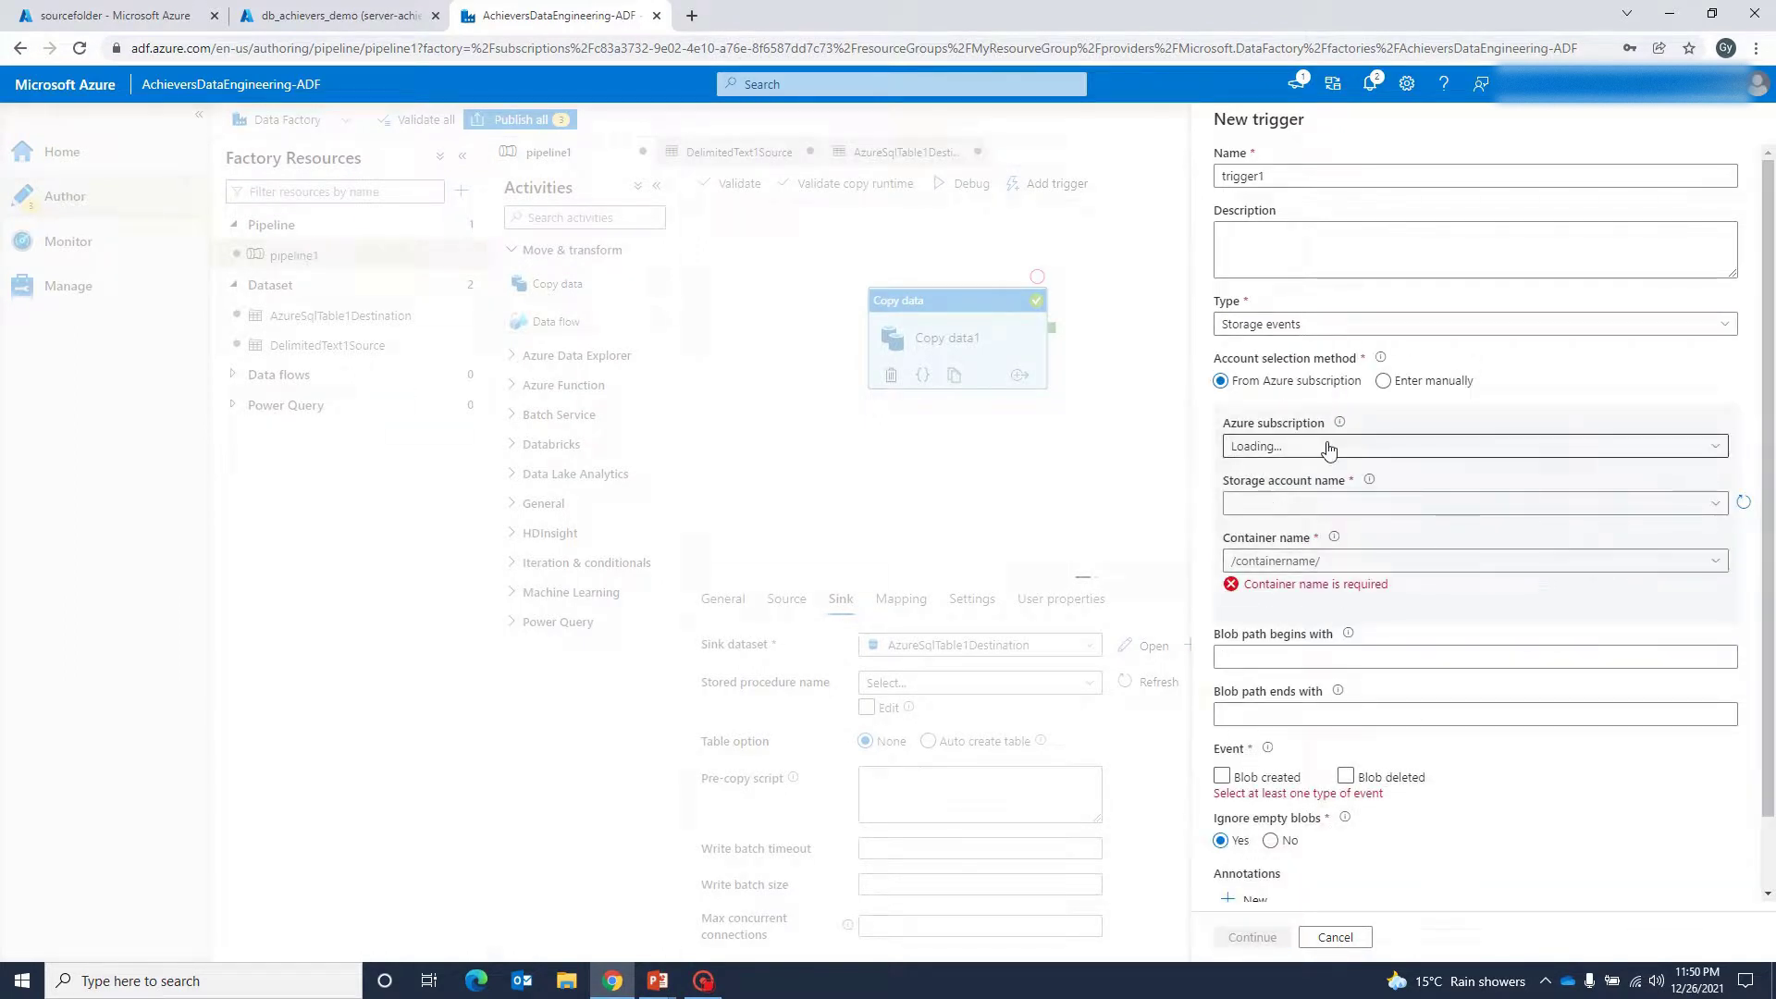
left_click(1569, 504)
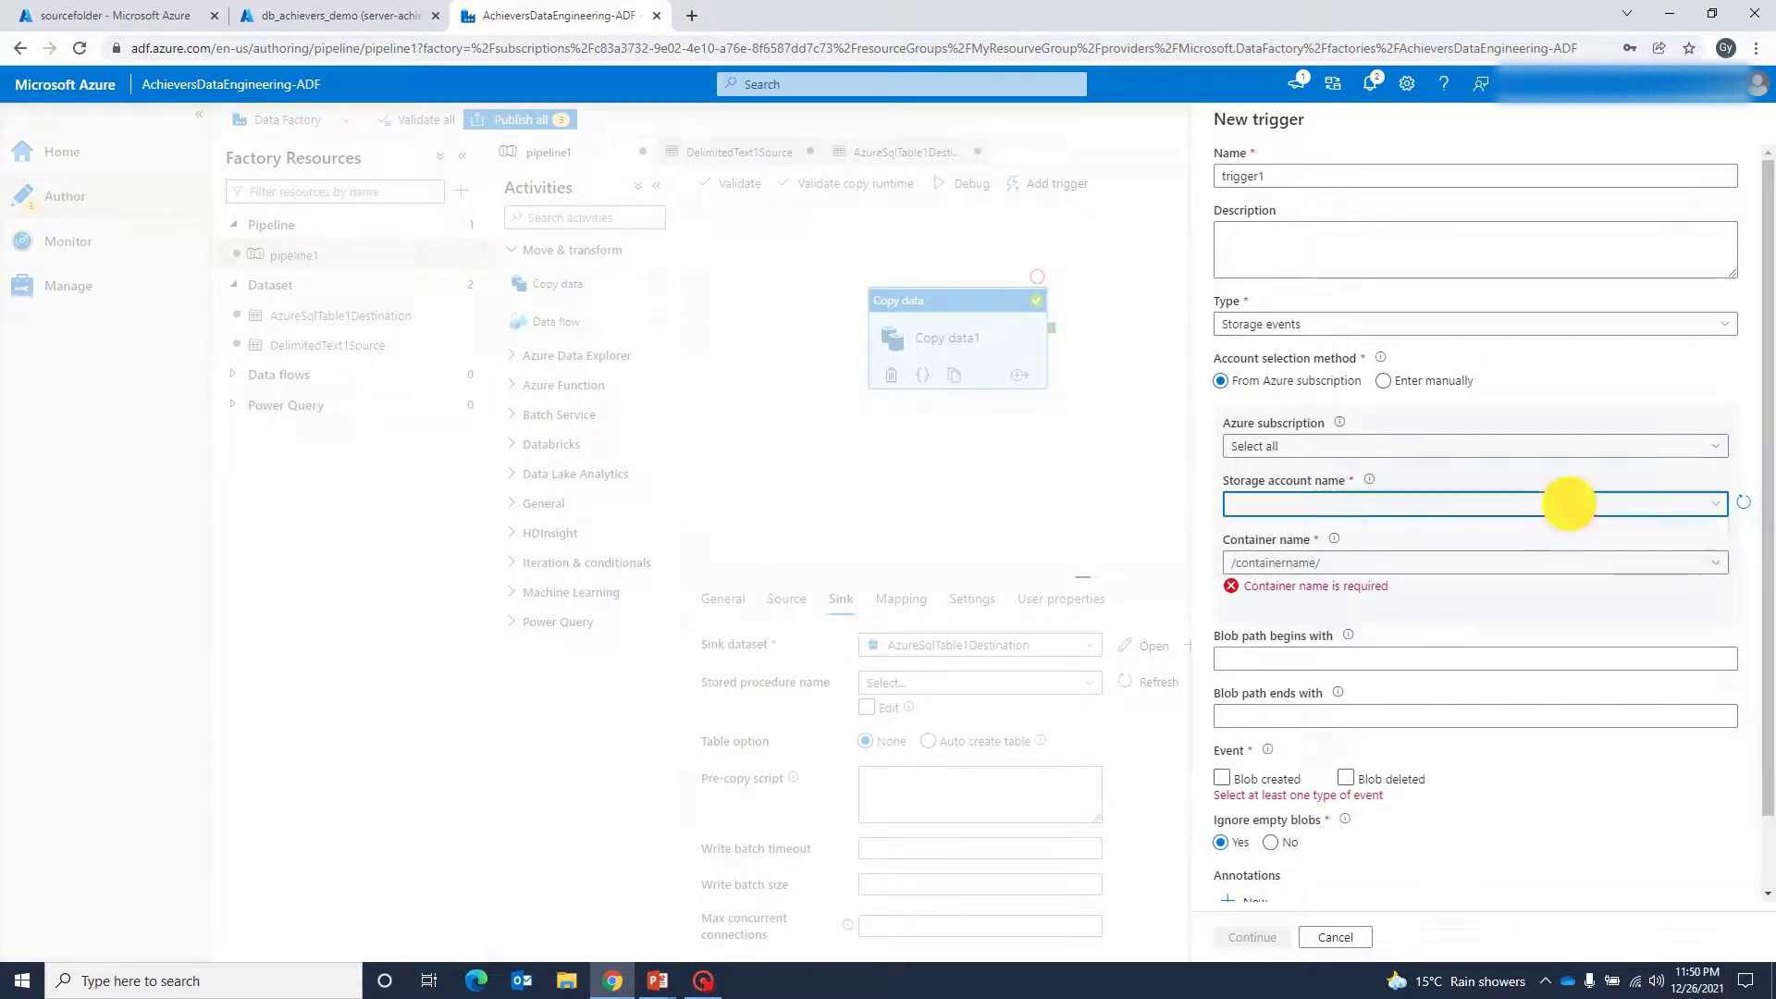
left_click(1357, 533)
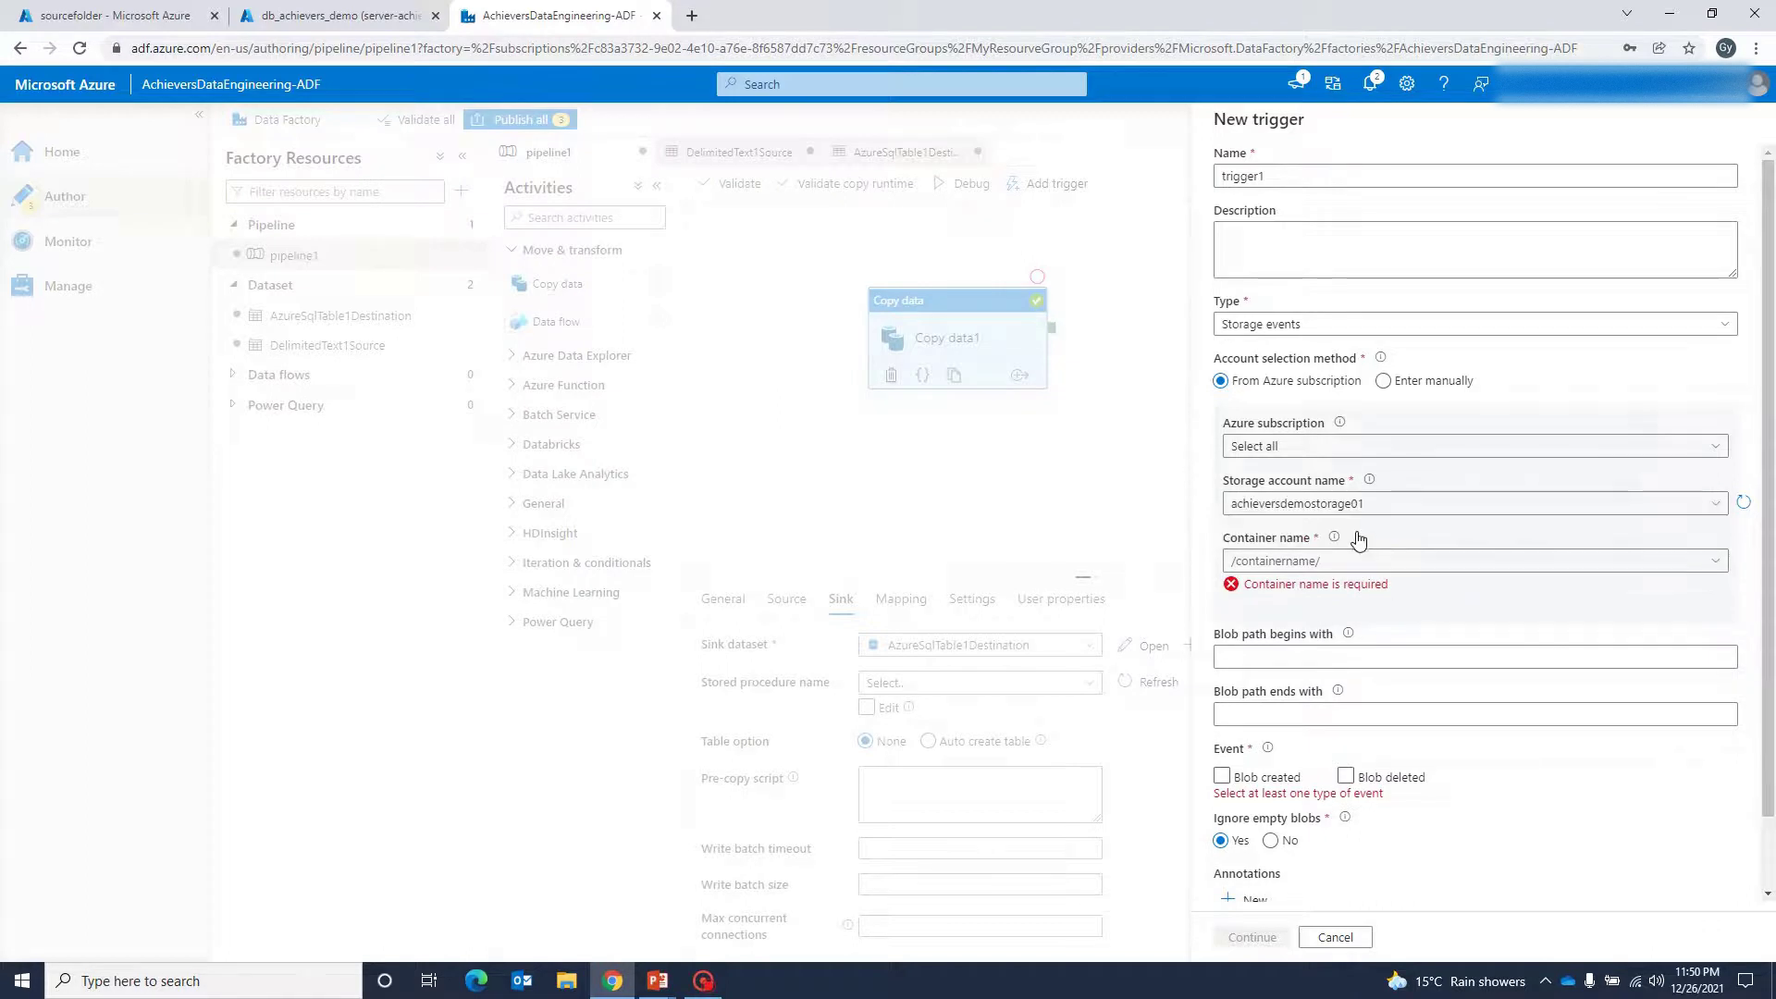
Try to choose a container in achieversdemostorage01 for the storage events trigger
left_click(1715, 560)
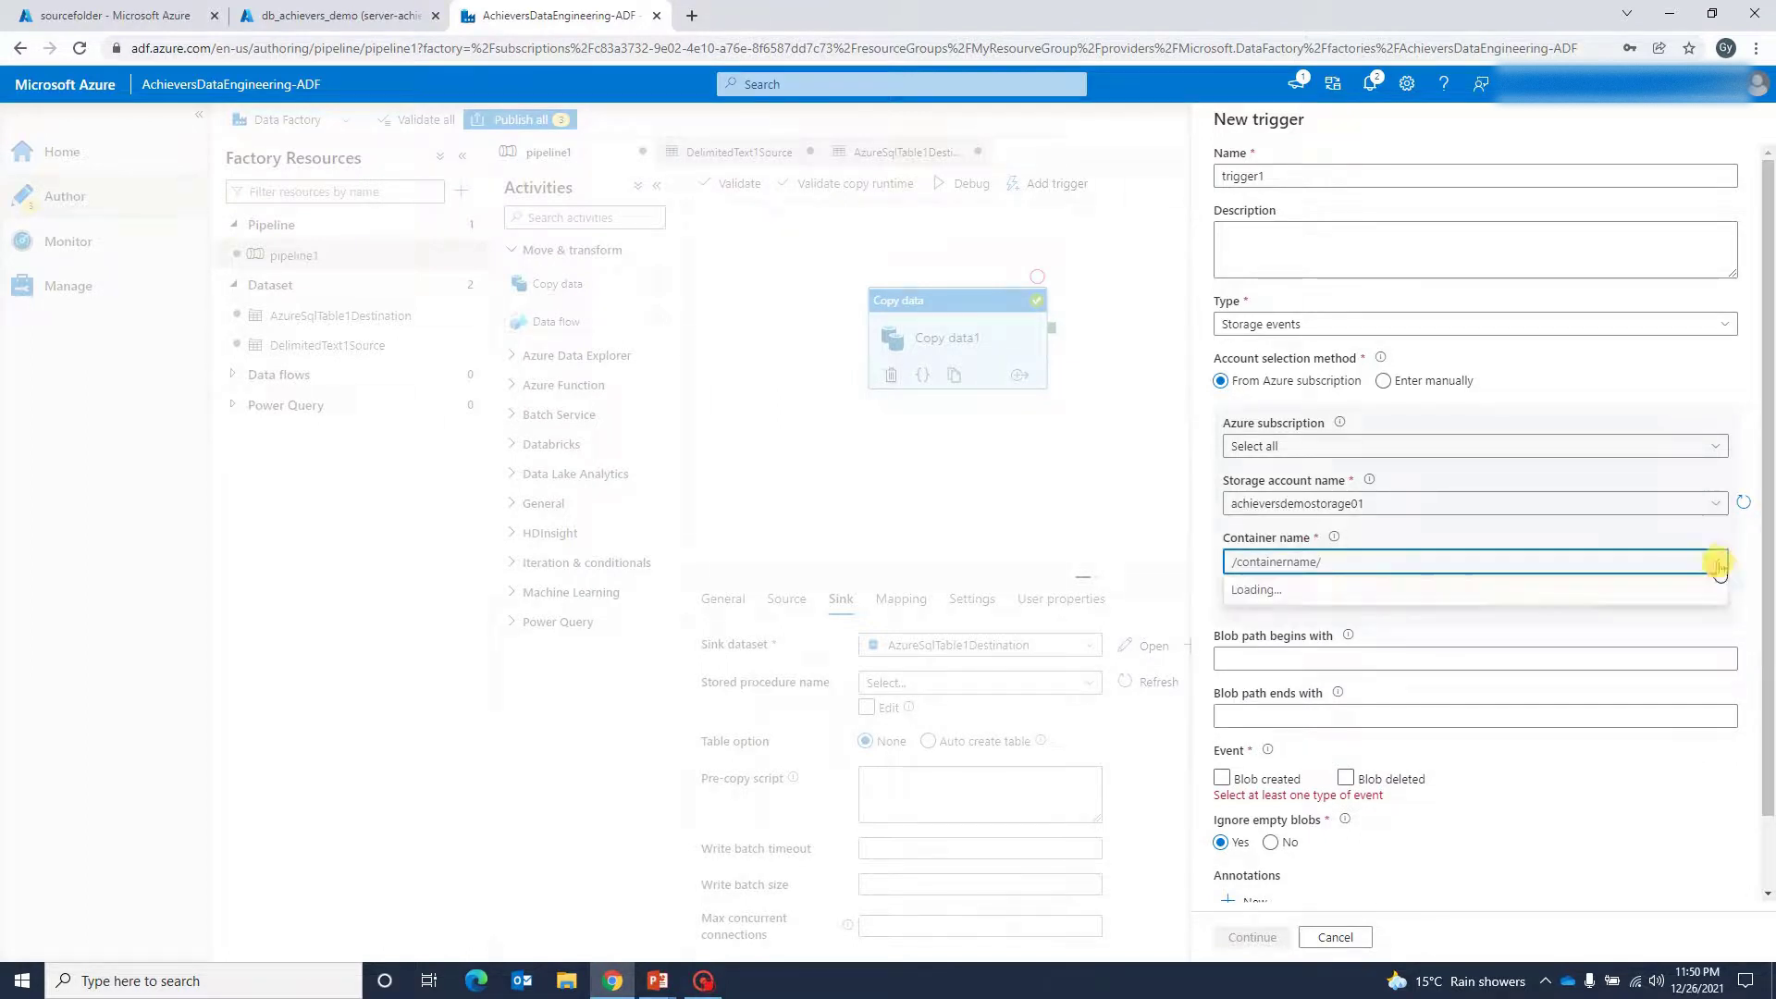
left_click(1348, 598)
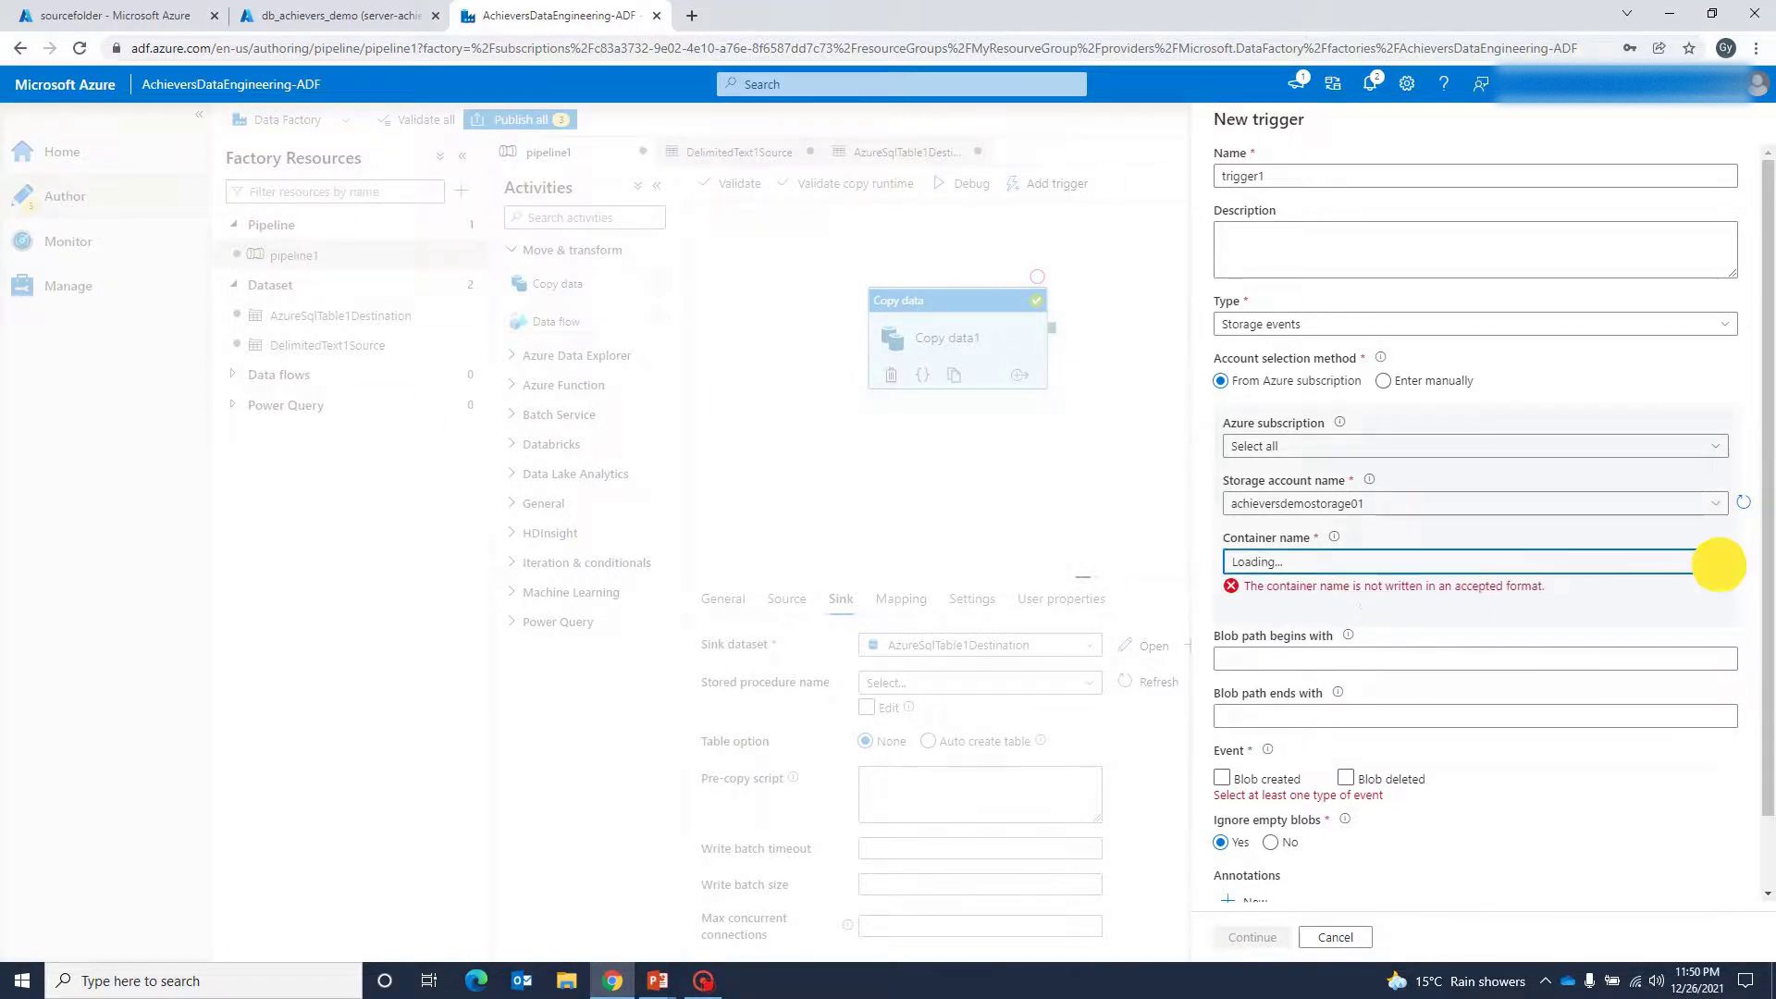
left_click(1714, 561)
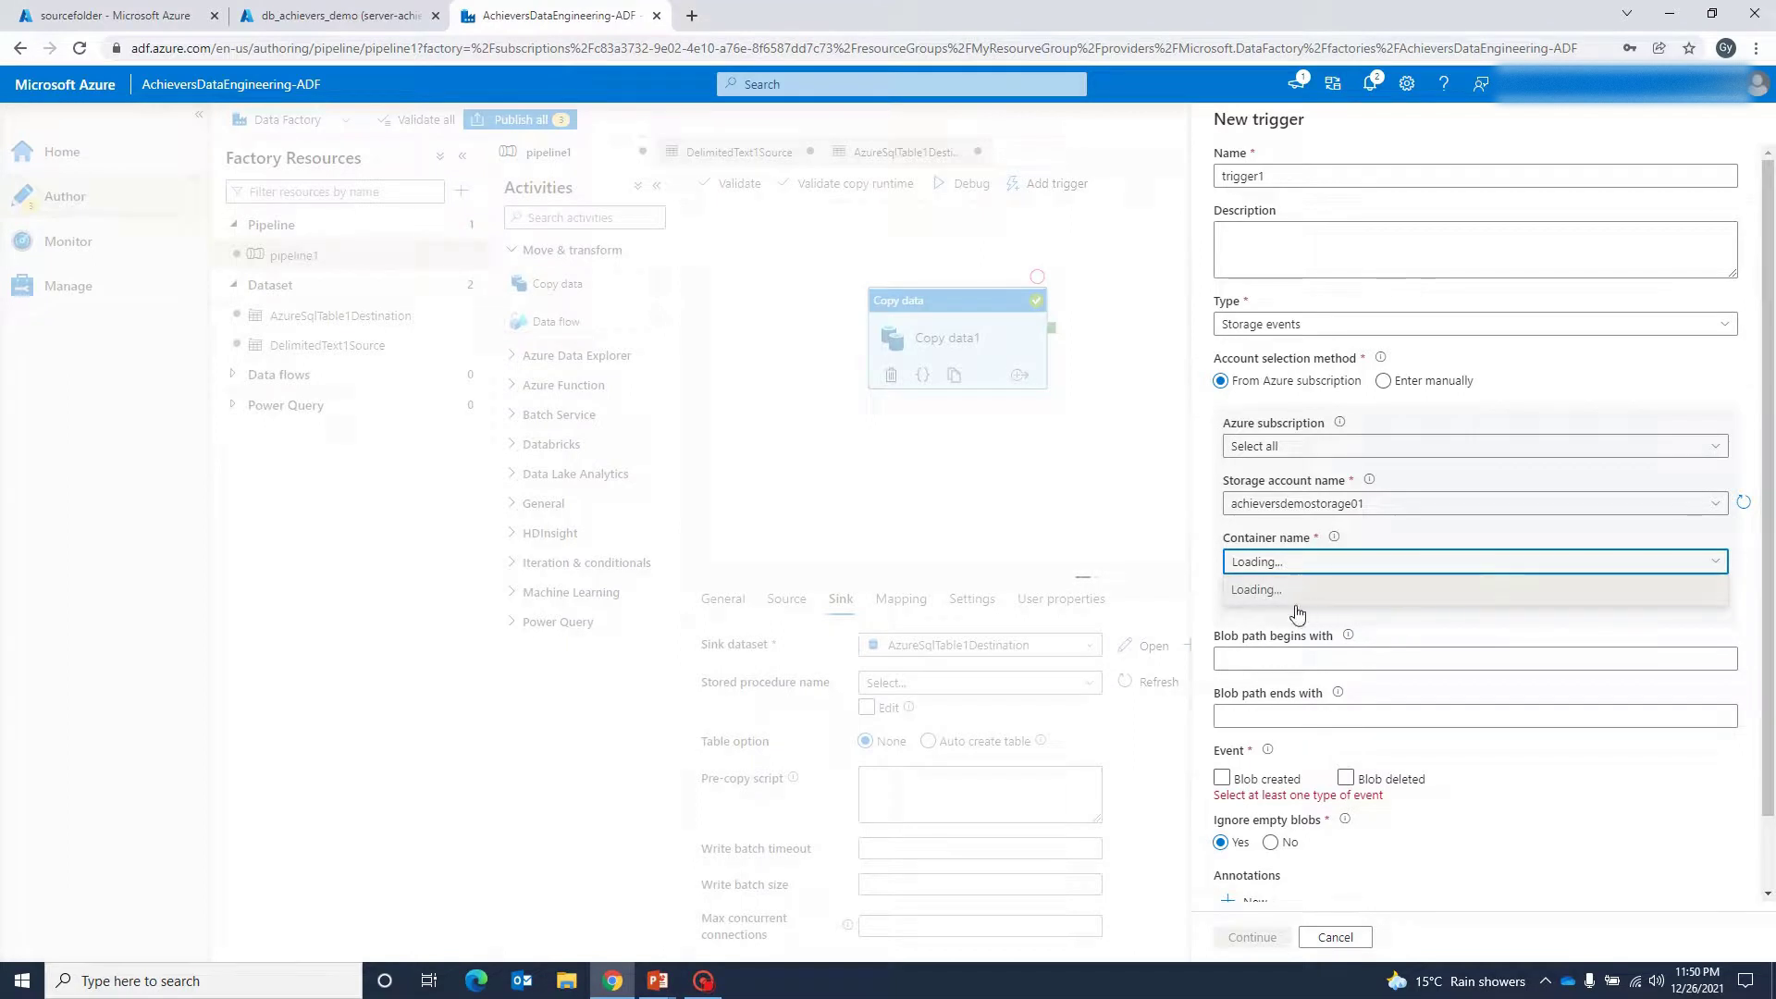
left_click(1737, 514)
left_click(1712, 502)
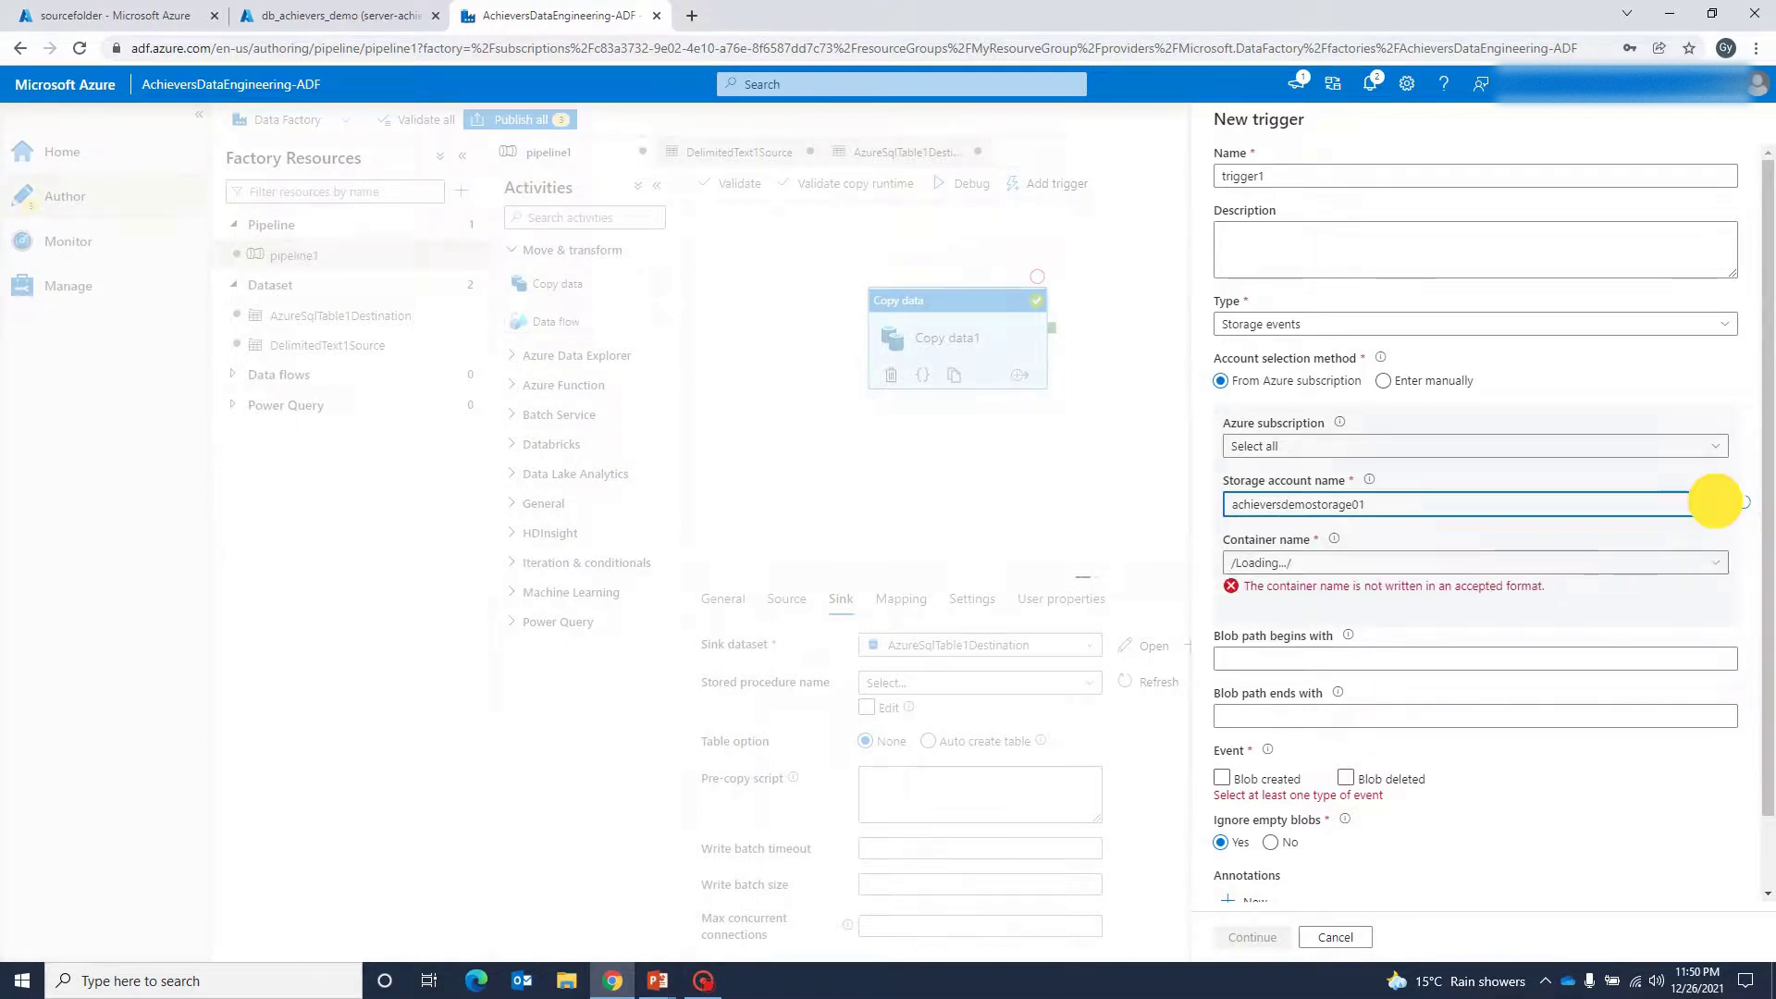
left_click(1753, 569)
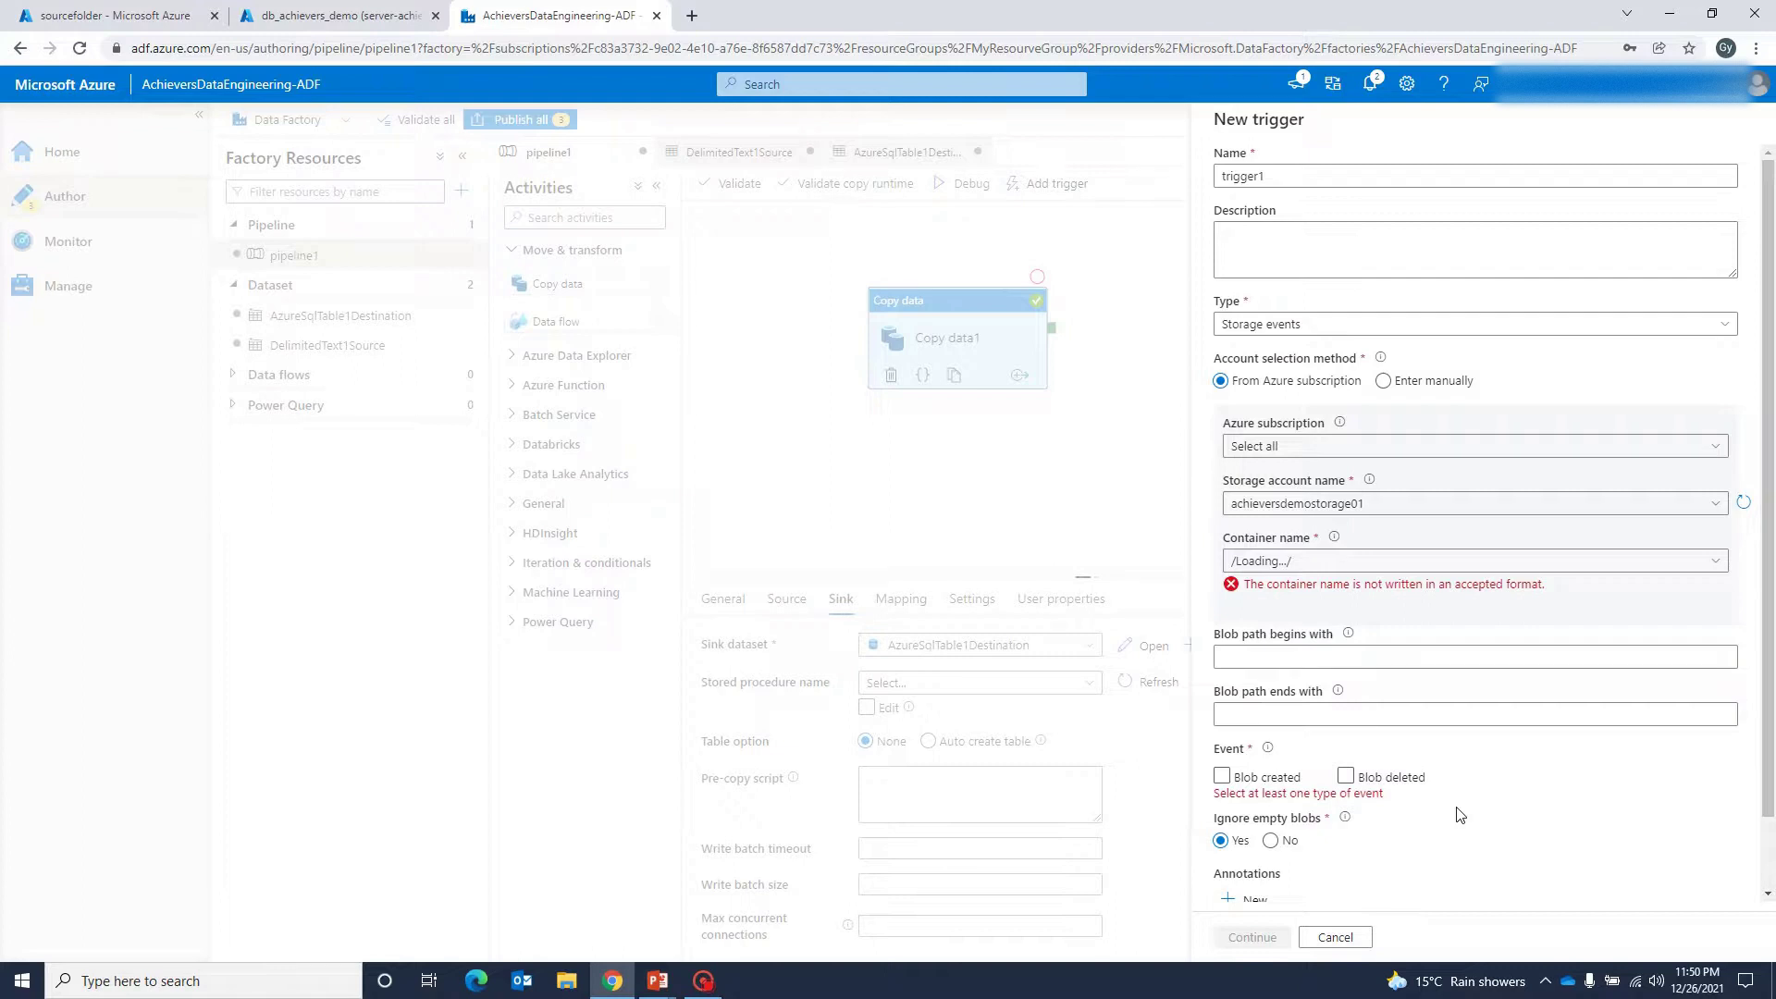
Change the trigger type to Custom events
left_click(1712, 325)
left_click(1265, 478)
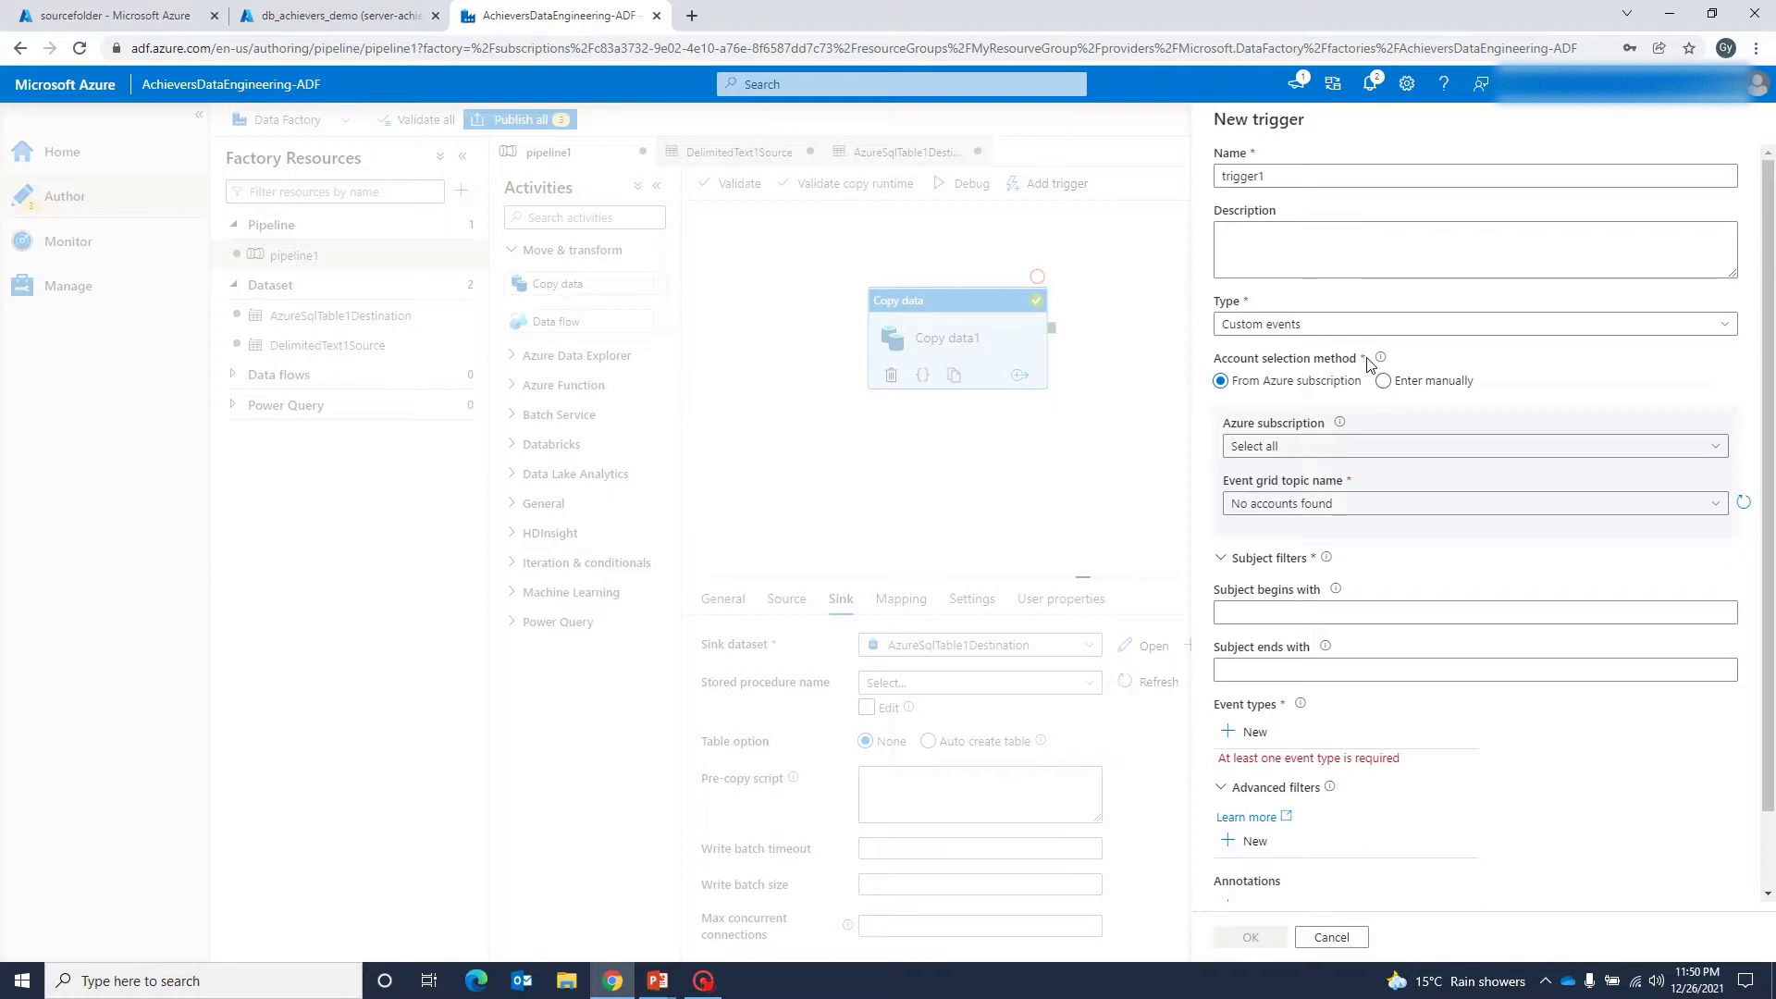
Switch to the running PowerPoint slide show and advance to the closing slide
key("alt+Tab")
key("alt+Tab")
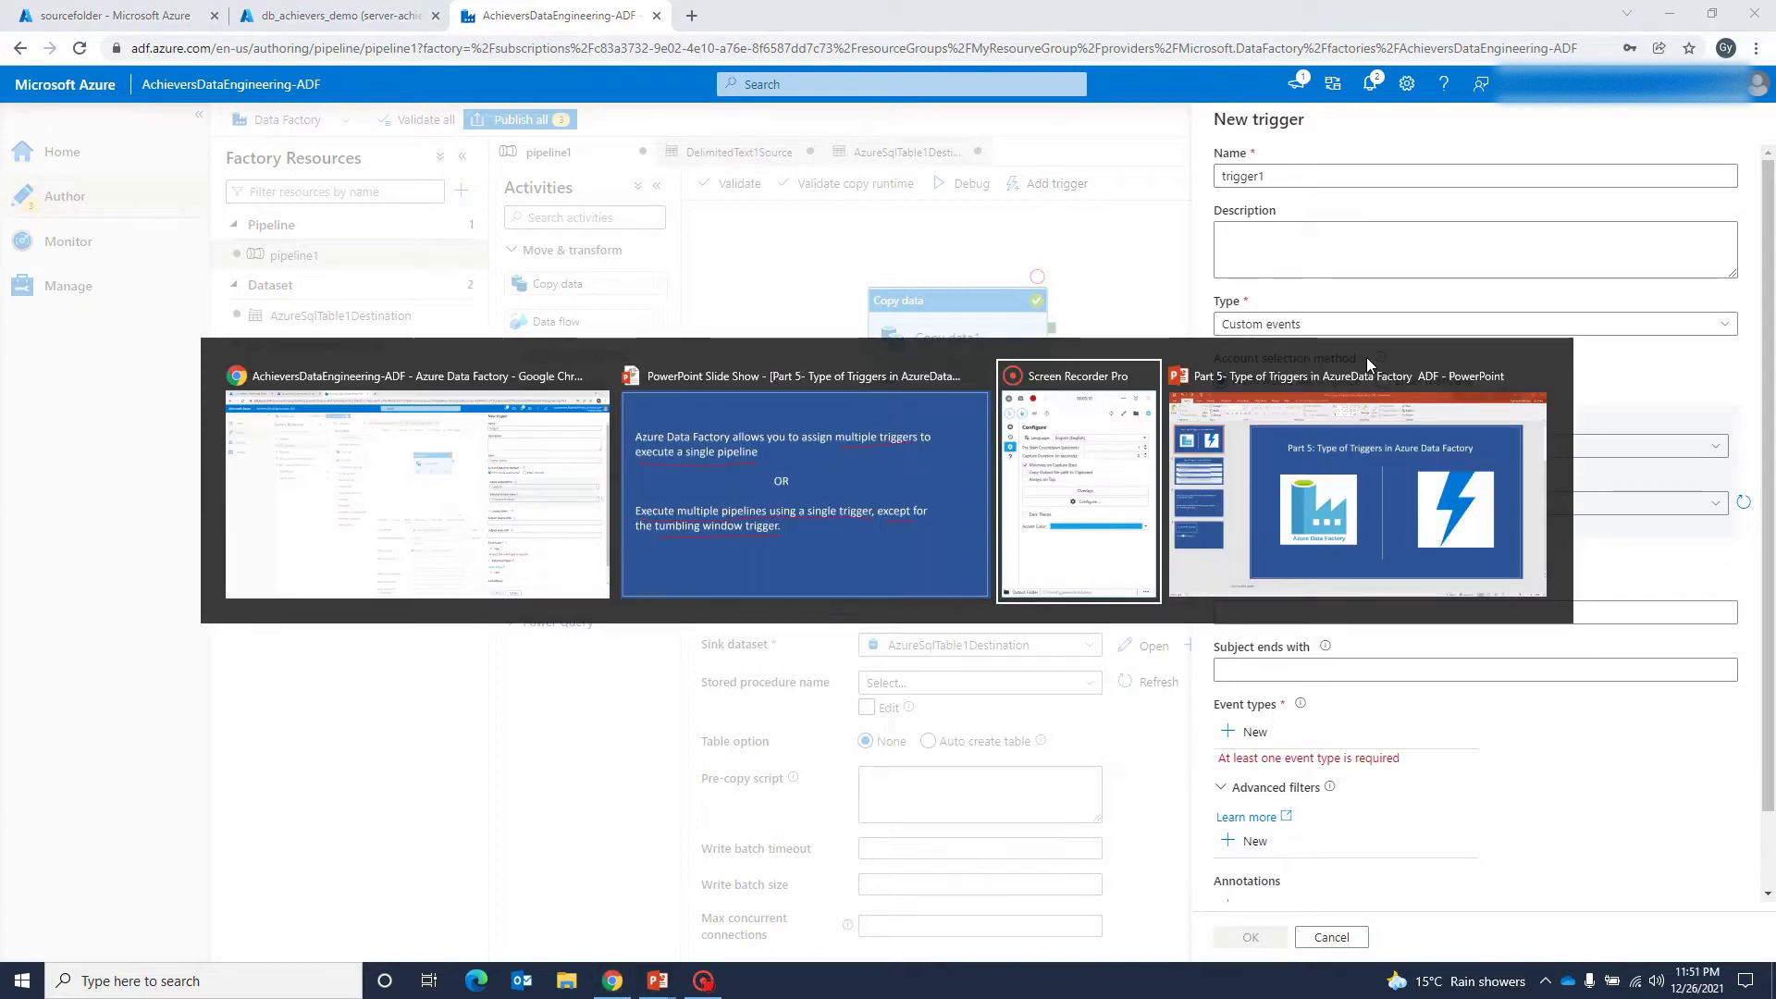
key("alt+shift+Tab")
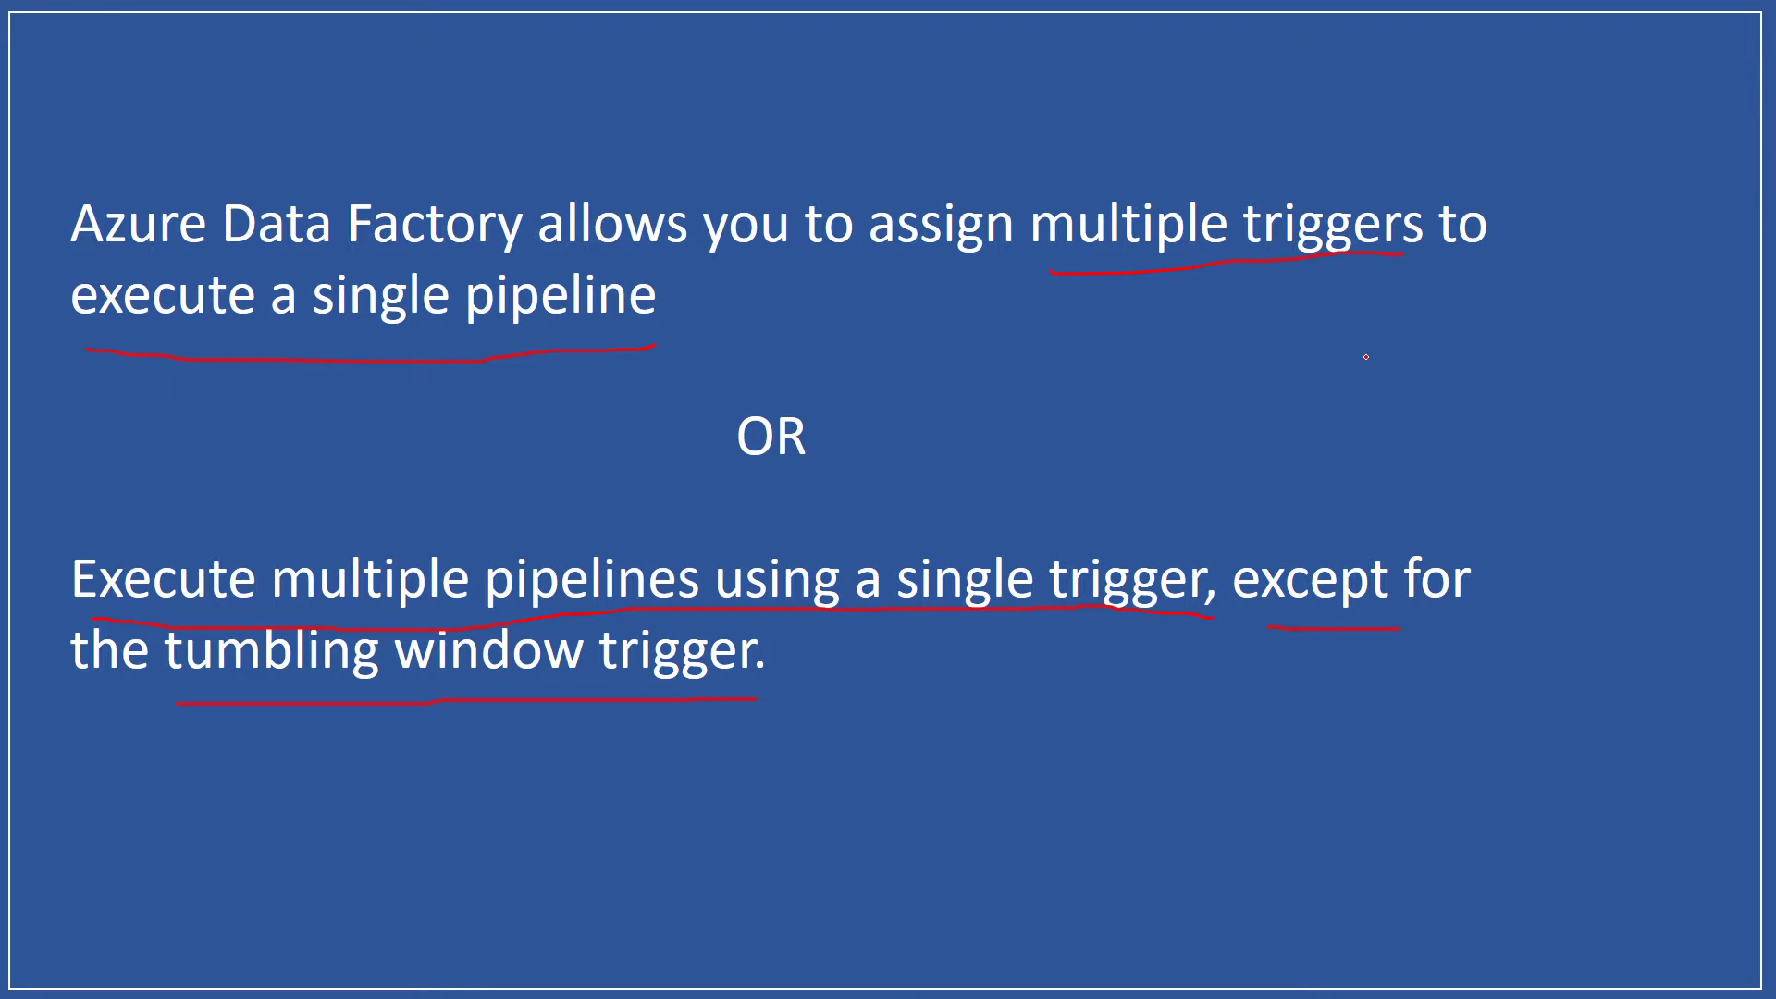
key("Right")
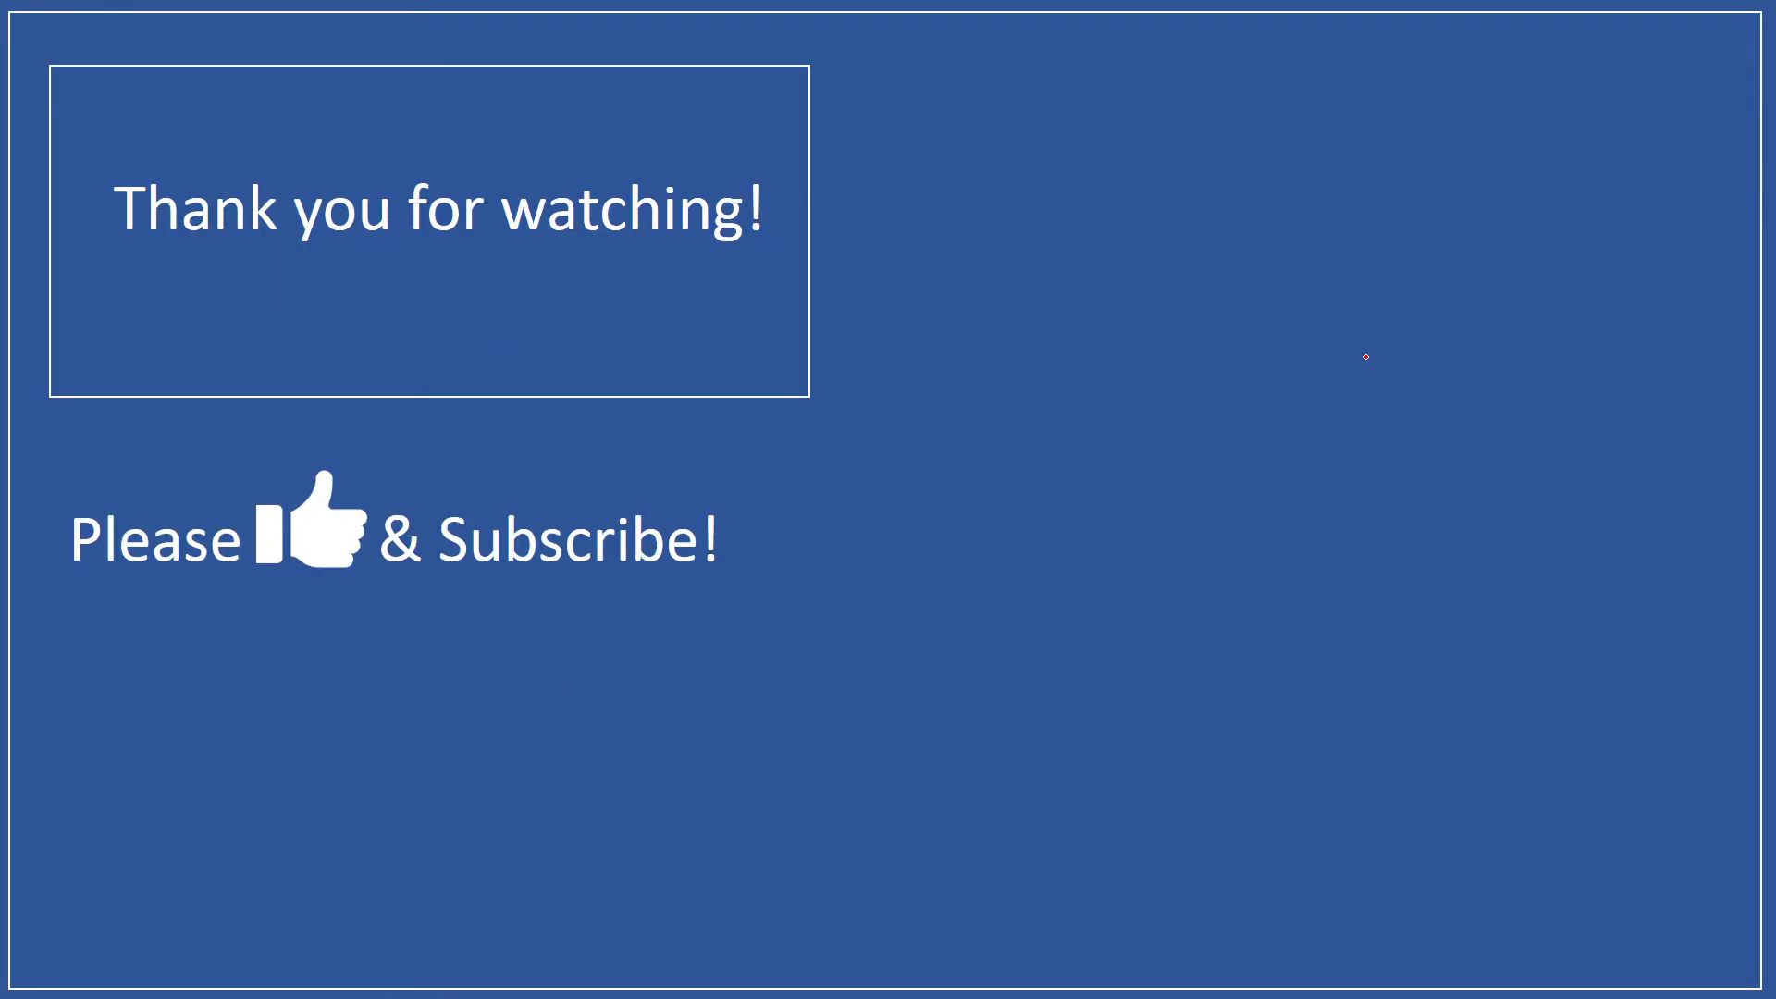